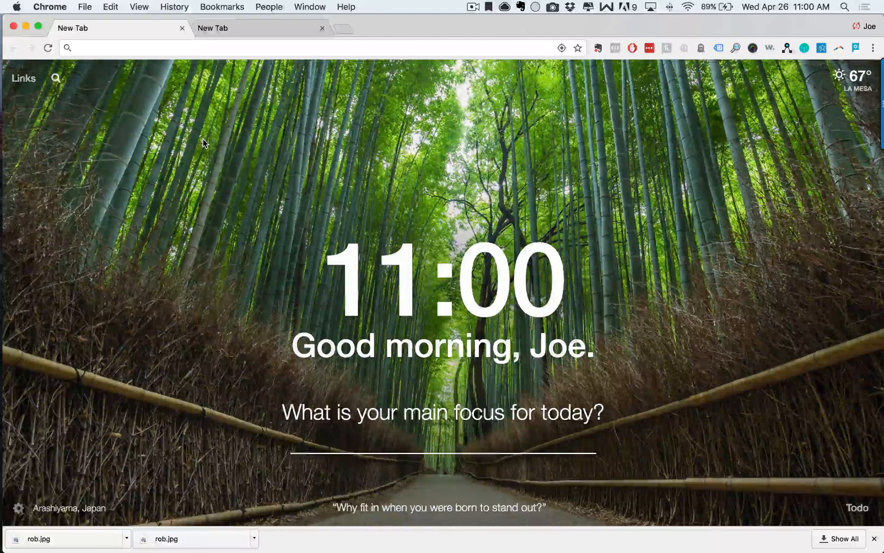
Go to the Snappa website from the address bar.
{"action": "left_click", "coordinate": [141, 52]}
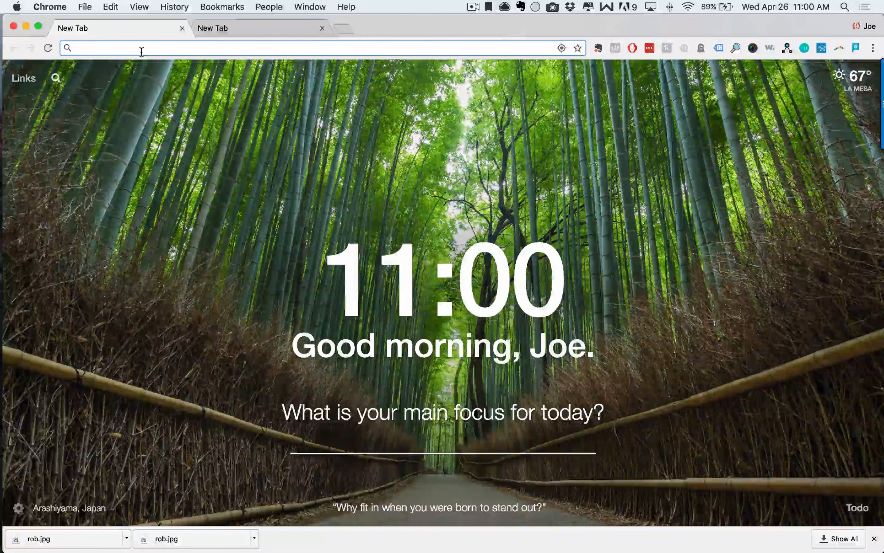
{"action": "type", "text": "snappa.io"}
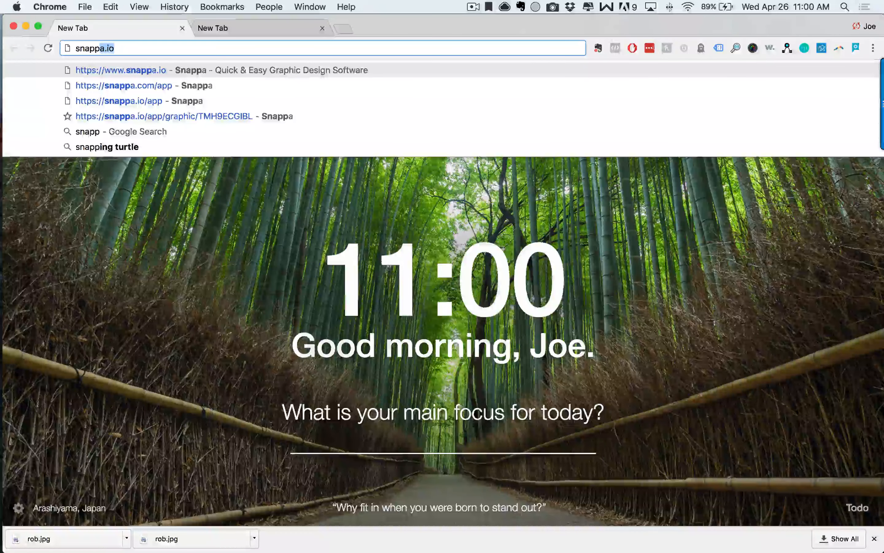
{"action": "key", "text": "Return"}
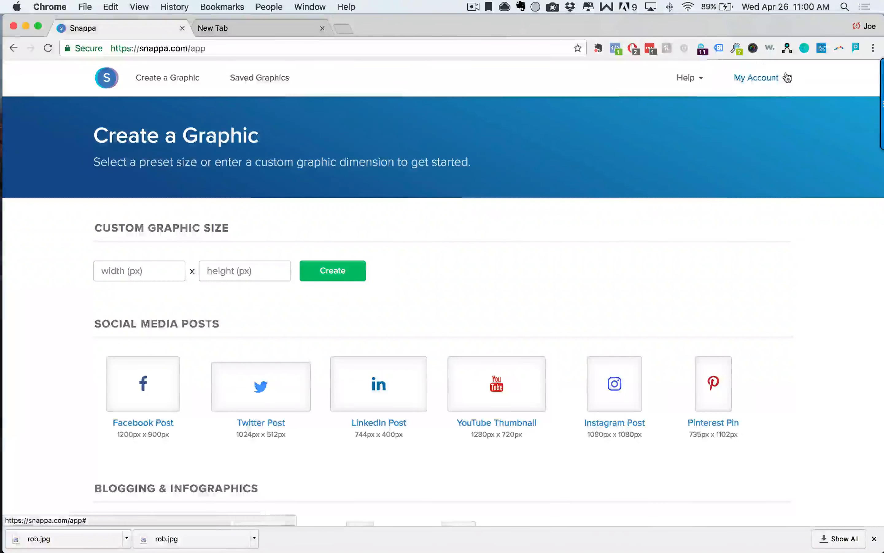
Log out of the Snappa account from the My Account menu.
{"action": "left_click", "coordinate": [782, 77]}
{"action": "left_click", "coordinate": [741, 188]}
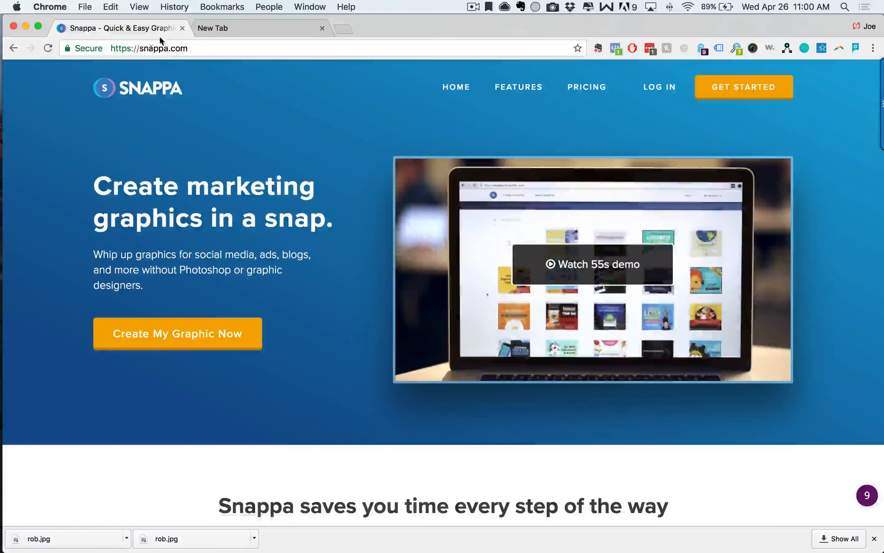
{"action": "left_click", "coordinate": [156, 50]}
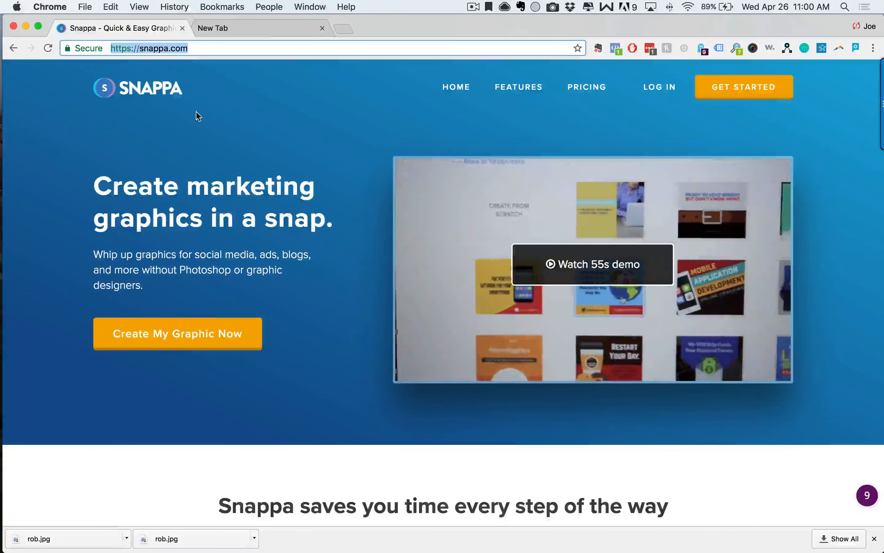
{"action": "left_click", "coordinate": [349, 245]}
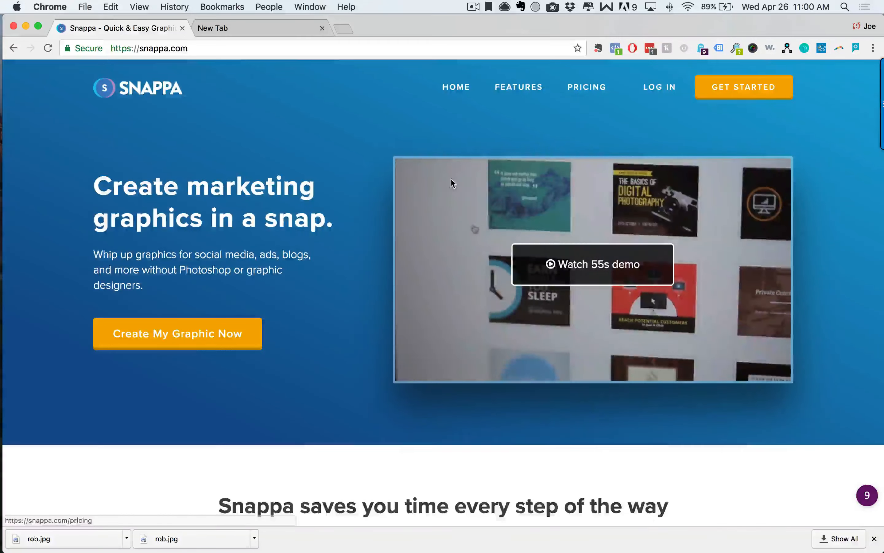
Scroll through the public Snappa homepage's feature sections.
{"action": "scroll", "coordinate": [431, 318], "scroll_direction": "down", "scroll_amount": 10}
{"action": "scroll", "coordinate": [431, 322], "scroll_direction": "down", "scroll_amount": 15}
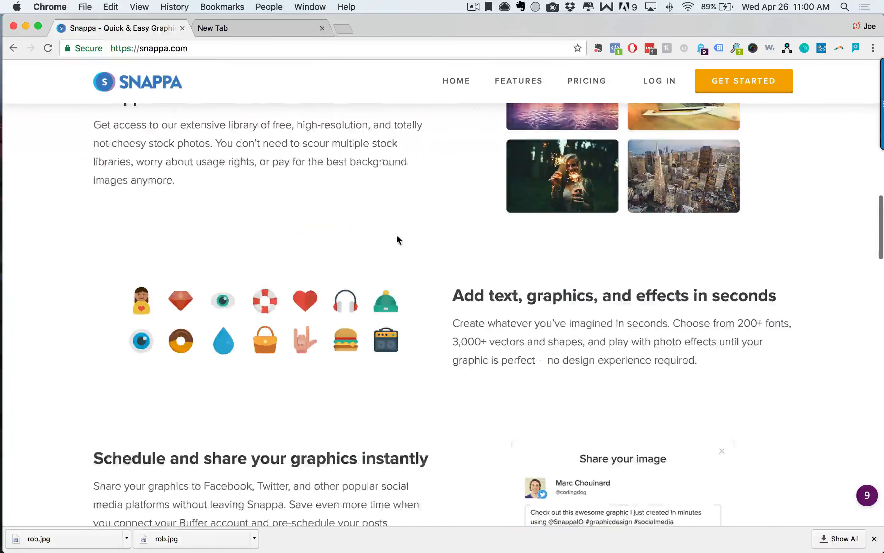
{"action": "scroll", "coordinate": [486, 357], "scroll_direction": "up", "scroll_amount": 20}
{"action": "scroll", "coordinate": [486, 357], "scroll_direction": "down", "scroll_amount": 10}
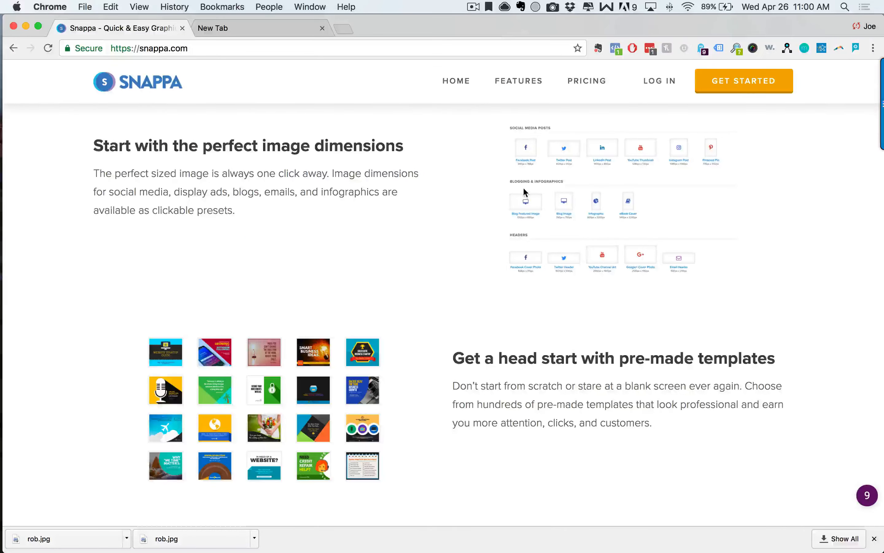
{"action": "scroll", "coordinate": [508, 278], "scroll_direction": "up", "scroll_amount": 5}
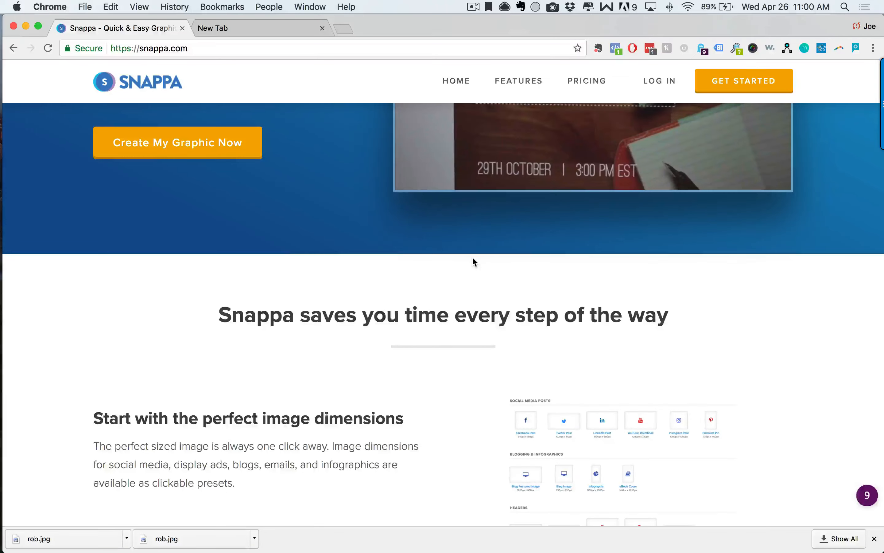
{"action": "scroll", "coordinate": [441, 366], "scroll_direction": "up", "scroll_amount": 5}
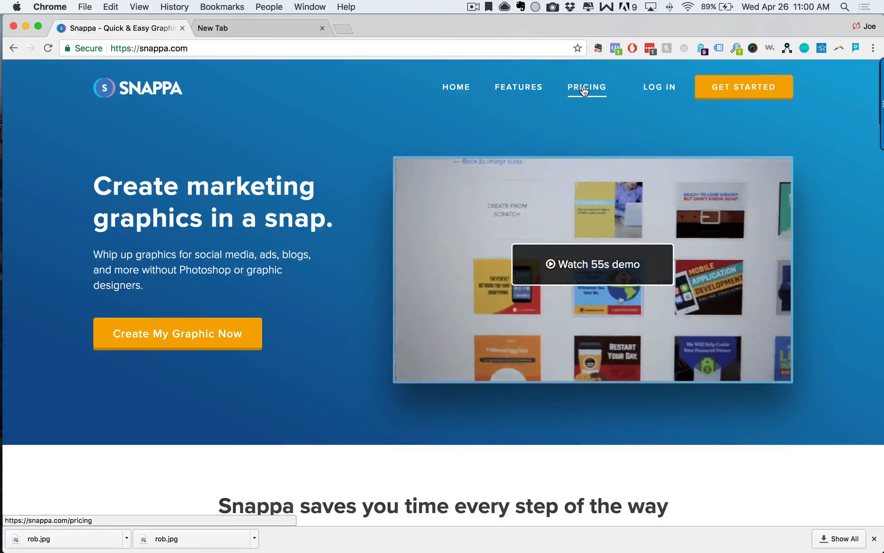
Open the Pricing page and review the Starter plan's features.
{"action": "left_click", "coordinate": [584, 88]}
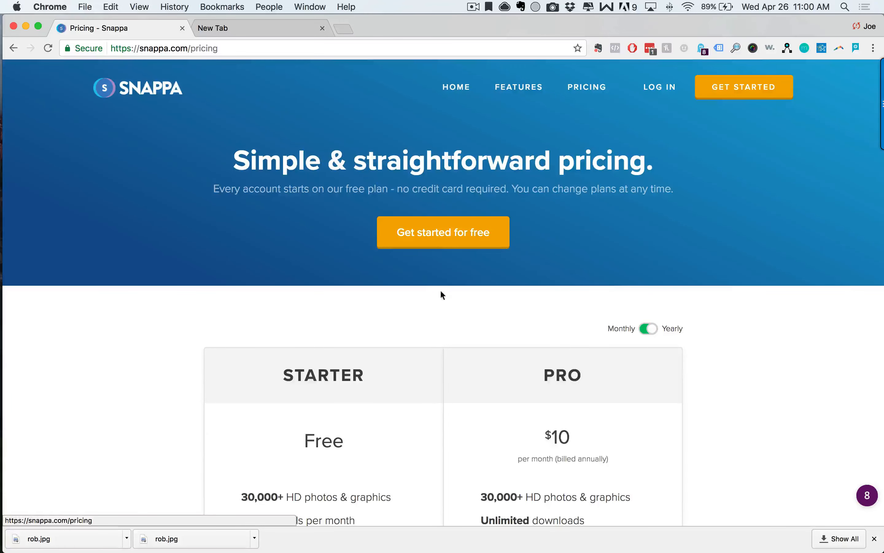
{"action": "scroll", "coordinate": [529, 374], "scroll_direction": "down", "scroll_amount": 5}
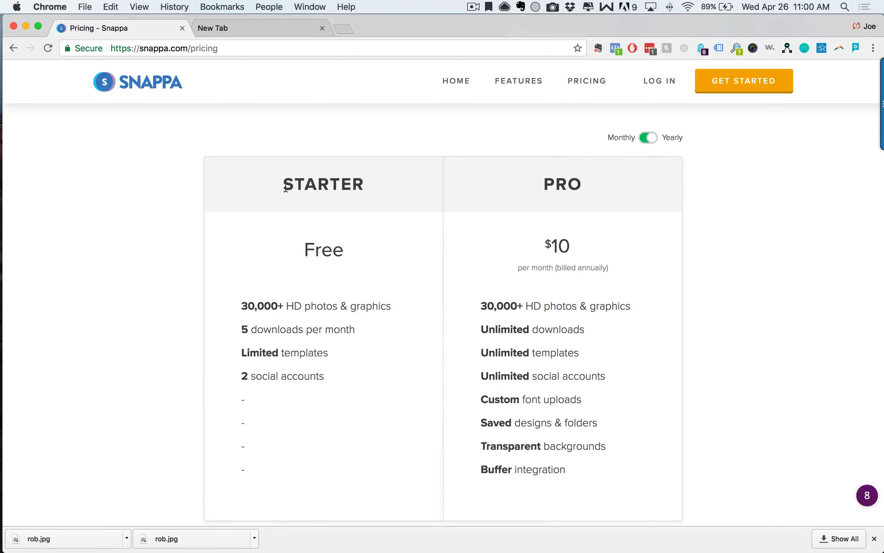
{"action": "left_click_drag", "start_coordinate": [286, 186], "coordinate": [371, 497]}
{"action": "left_click", "coordinate": [330, 433]}
{"action": "scroll", "coordinate": [333, 435], "scroll_direction": "down", "scroll_amount": 5}
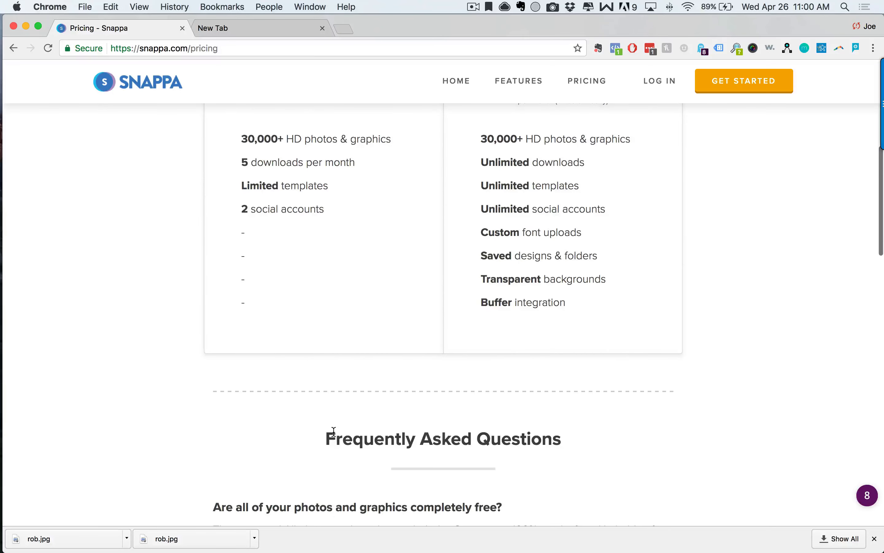
{"action": "scroll", "coordinate": [605, 409], "scroll_direction": "up", "scroll_amount": 5}
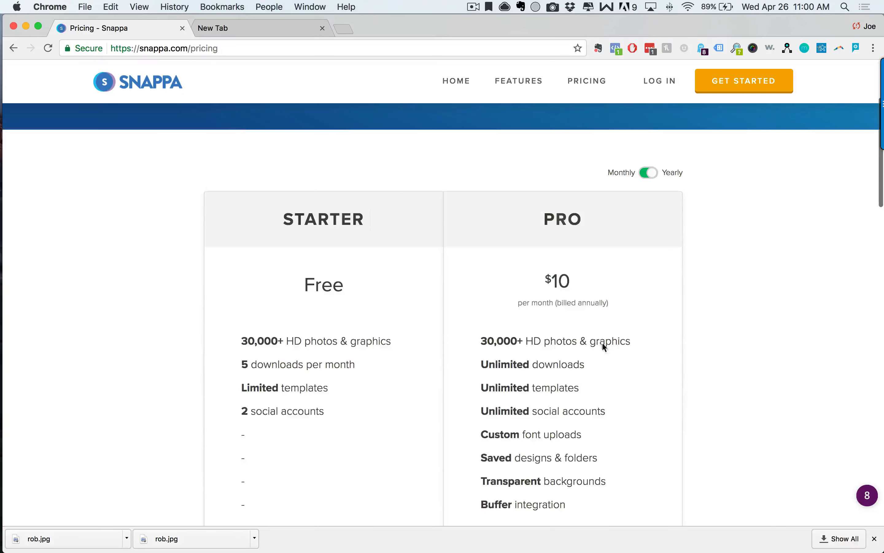
Review the Pro plan's price and feature list.
{"action": "left_click_drag", "start_coordinate": [543, 229], "coordinate": [585, 434]}
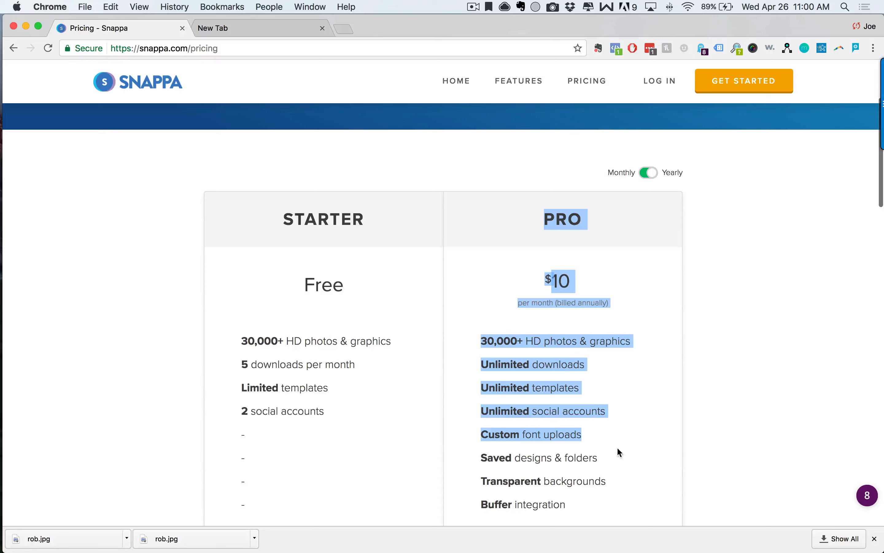
{"action": "left_click", "coordinate": [646, 481]}
{"action": "scroll", "coordinate": [582, 244], "scroll_direction": "down", "scroll_amount": 3}
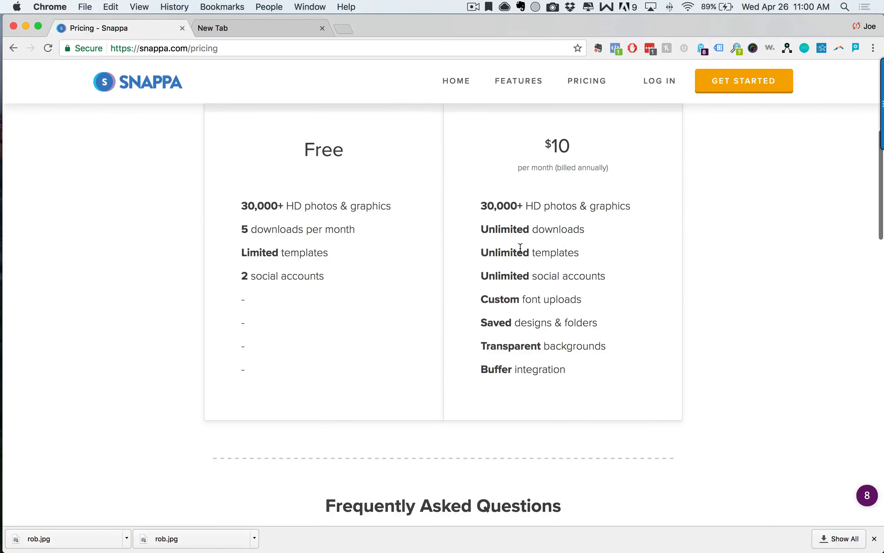
{"action": "left_click_drag", "start_coordinate": [499, 228], "coordinate": [559, 373]}
{"action": "left_click", "coordinate": [562, 333]}
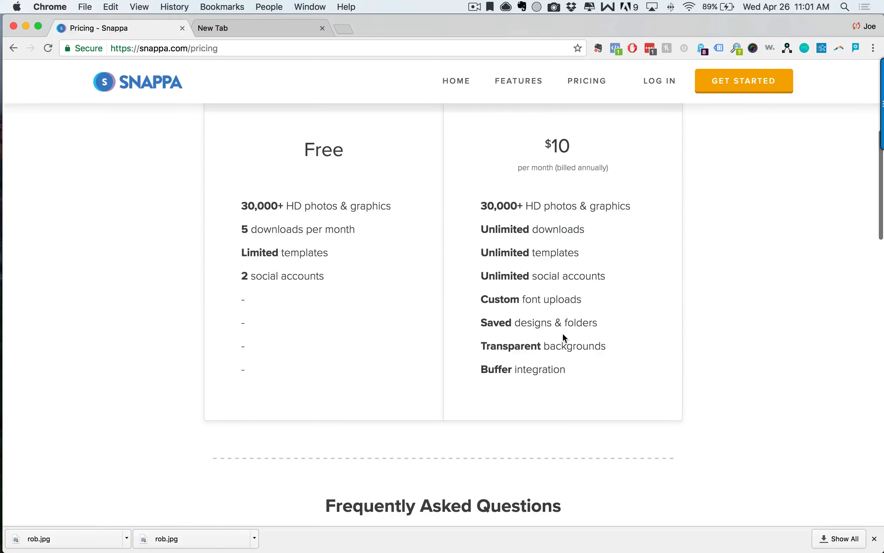
{"action": "scroll", "coordinate": [556, 364], "scroll_direction": "down", "scroll_amount": 5}
{"action": "scroll", "coordinate": [550, 364], "scroll_direction": "up", "scroll_amount": 15}
Log back in to Snappa and start a new browser tab.
{"action": "left_click", "coordinate": [660, 81]}
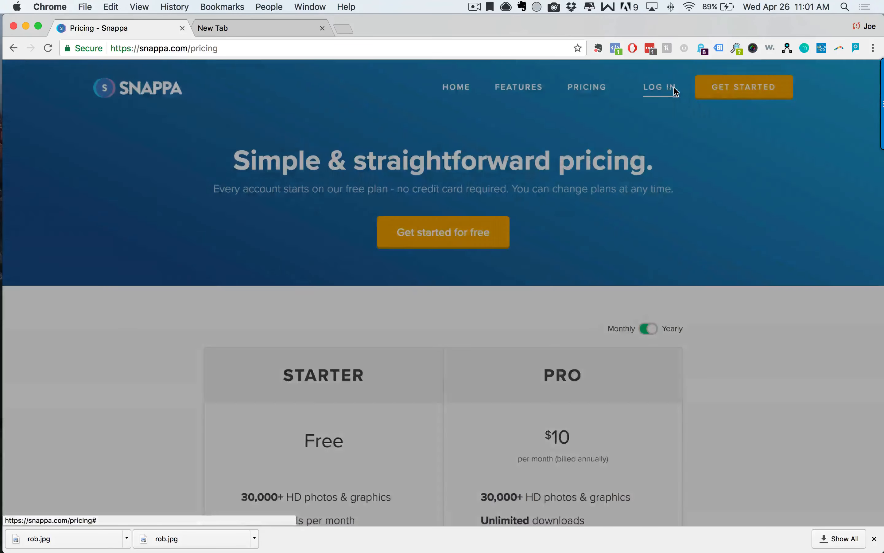
{"action": "left_click", "coordinate": [517, 256]}
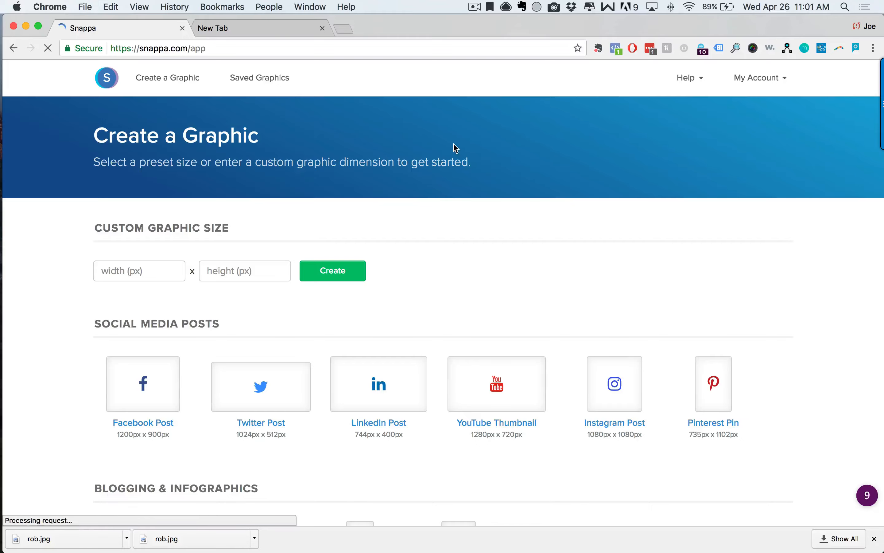
{"action": "left_click", "coordinate": [346, 28]}
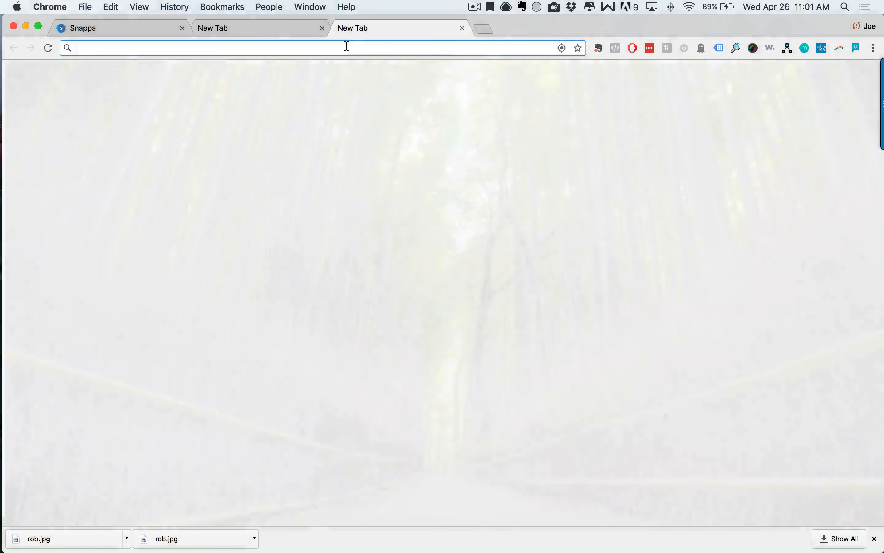
Load evergreenprofits.com, browse the podcast listing, and open the Brick & Mortar Systems Rockstar post.
{"action": "type", "text": "ever"}
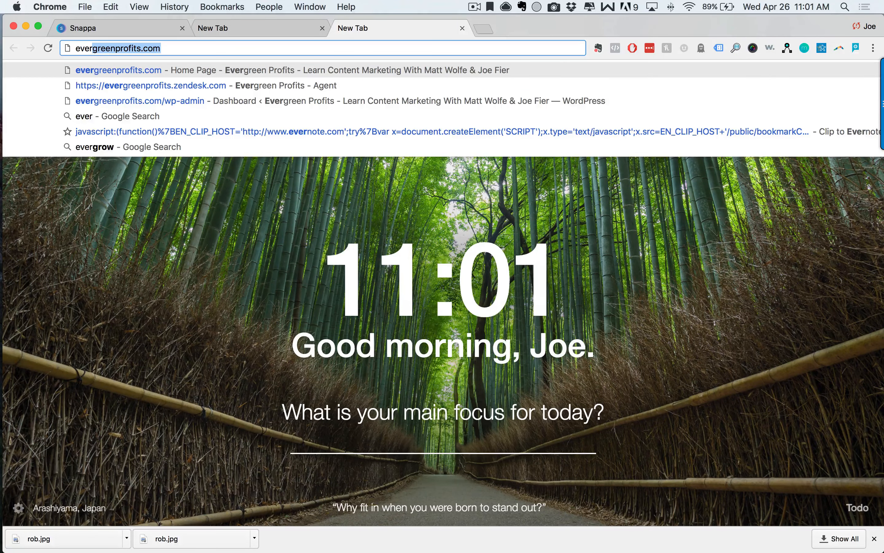
{"action": "key", "text": "Return"}
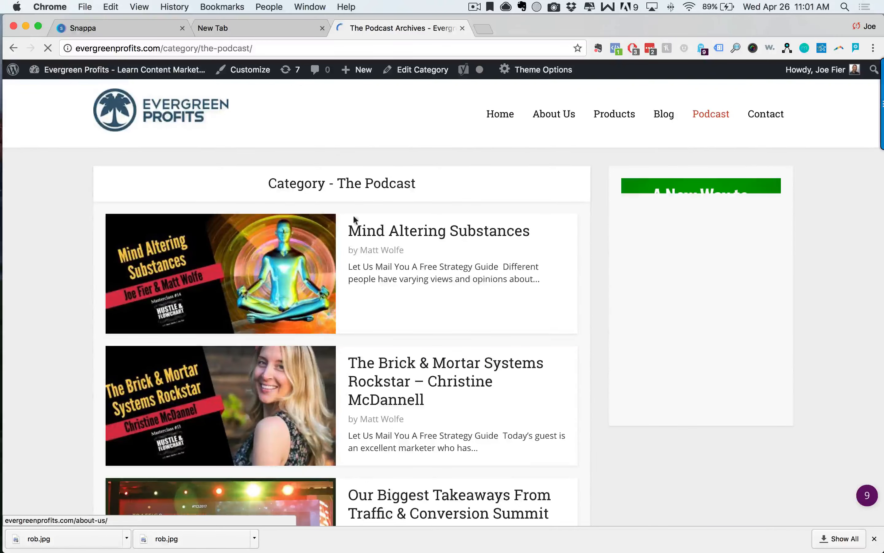
{"action": "scroll", "coordinate": [353, 226], "scroll_direction": "down", "scroll_amount": 4}
{"action": "scroll", "coordinate": [291, 267], "scroll_direction": "down", "scroll_amount": 5}
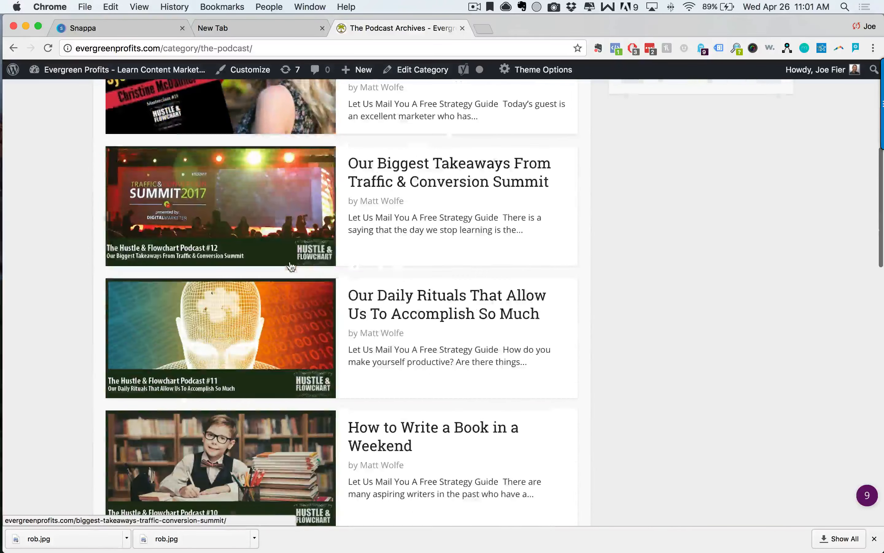
{"action": "scroll", "coordinate": [278, 329], "scroll_direction": "down", "scroll_amount": 2}
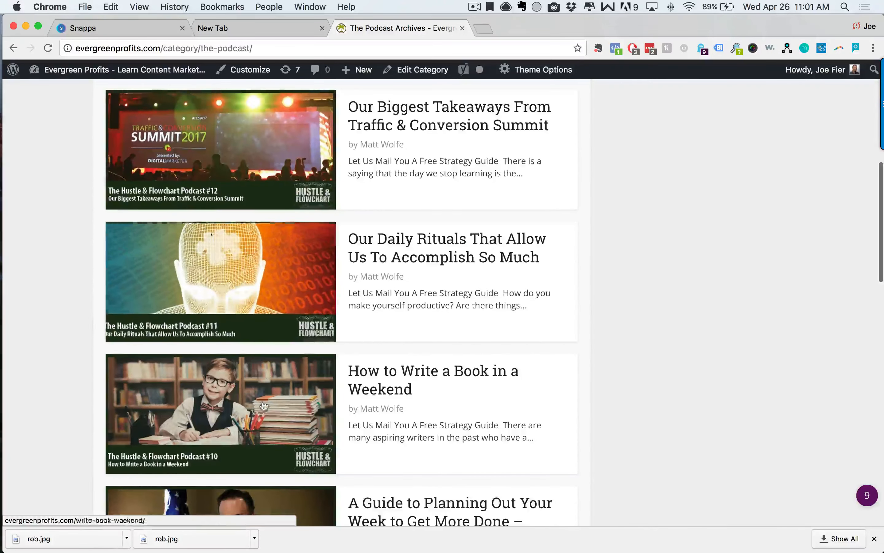
{"action": "scroll", "coordinate": [277, 366], "scroll_direction": "up", "scroll_amount": 10}
{"action": "scroll", "coordinate": [300, 274], "scroll_direction": "down", "scroll_amount": 10}
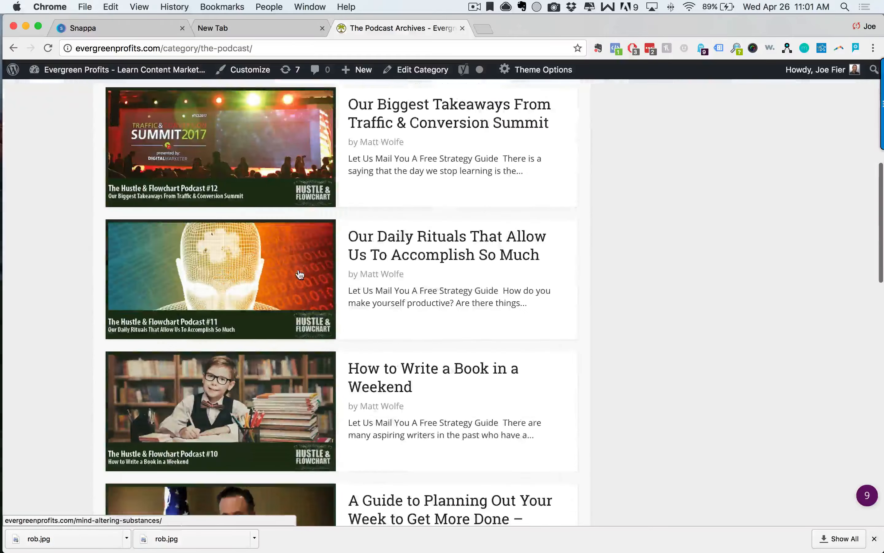
{"action": "scroll", "coordinate": [256, 219], "scroll_direction": "up", "scroll_amount": 10}
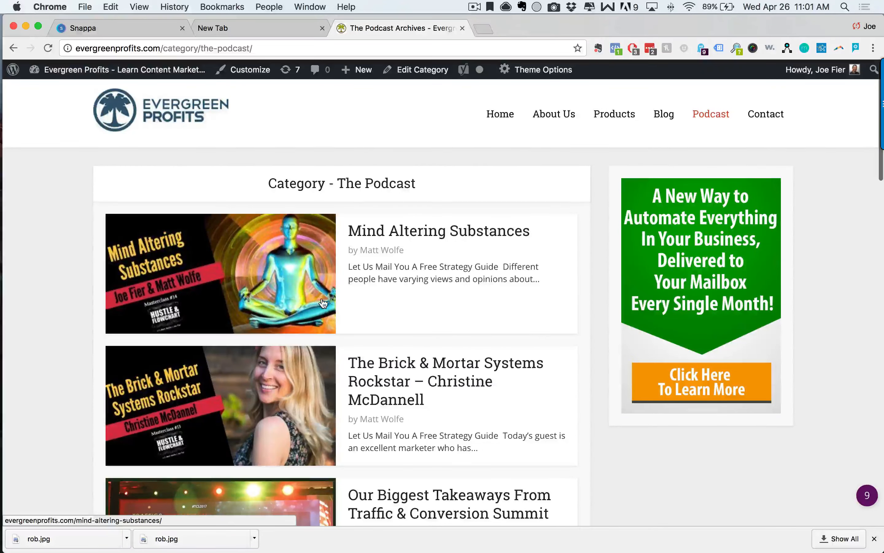
{"action": "left_click", "coordinate": [263, 380]}
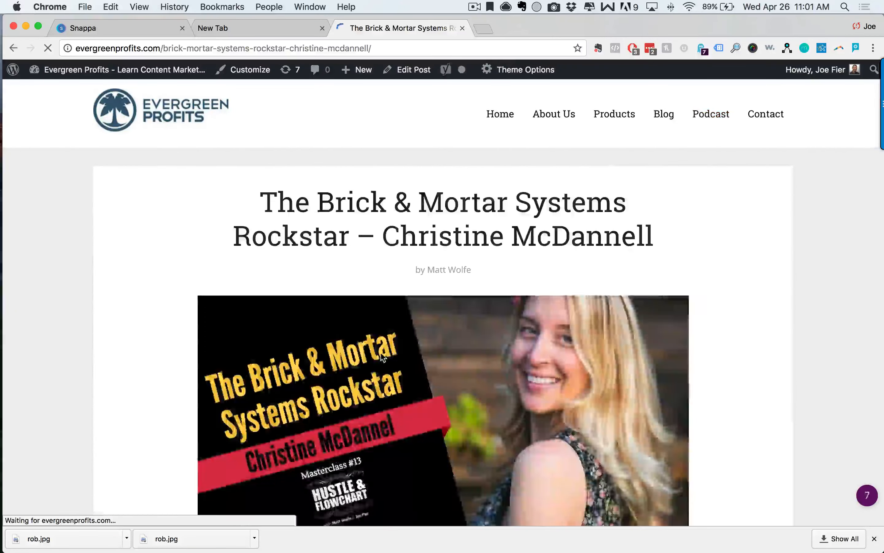
Dismiss the Free Training popup, view the post's featured image, then return to Snappa.
{"action": "scroll", "coordinate": [604, 311], "scroll_direction": "down", "scroll_amount": 3}
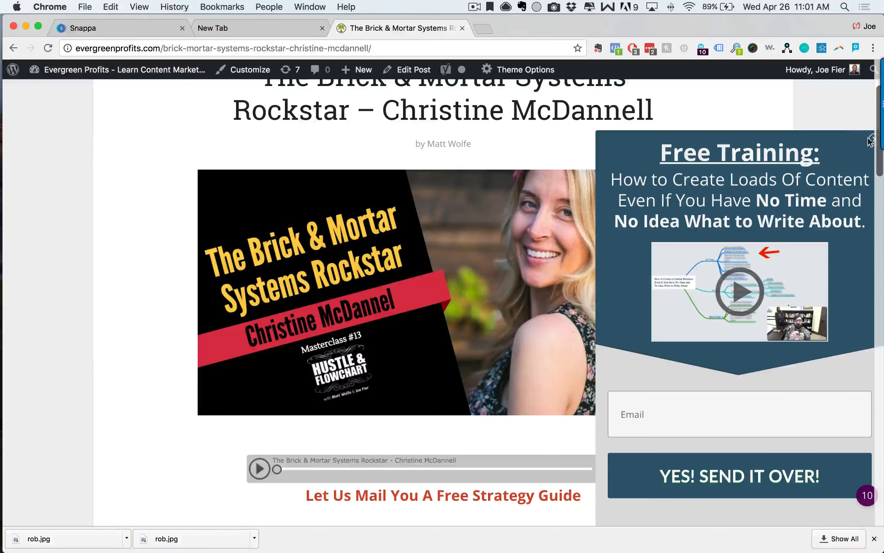
{"action": "left_click", "coordinate": [873, 140]}
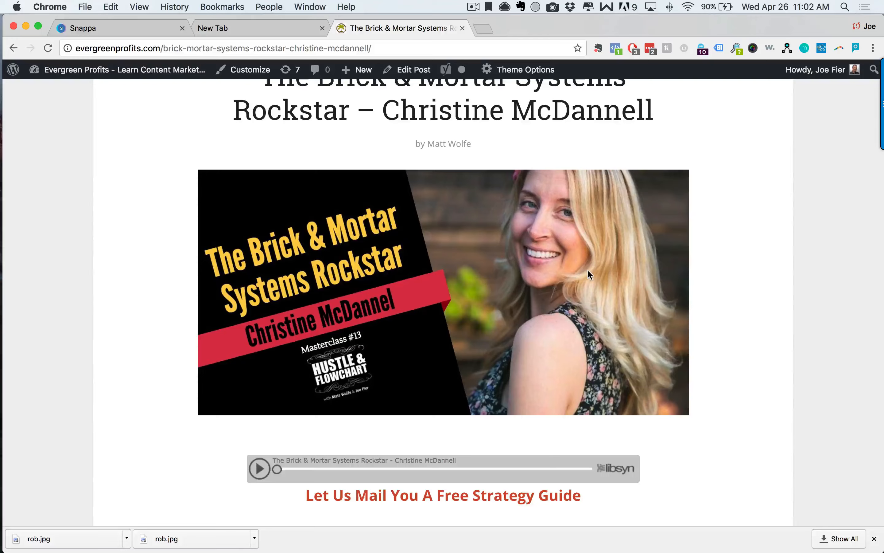
{"action": "scroll", "coordinate": [584, 267], "scroll_direction": "up", "scroll_amount": 3}
{"action": "scroll", "coordinate": [584, 220], "scroll_direction": "down", "scroll_amount": 2}
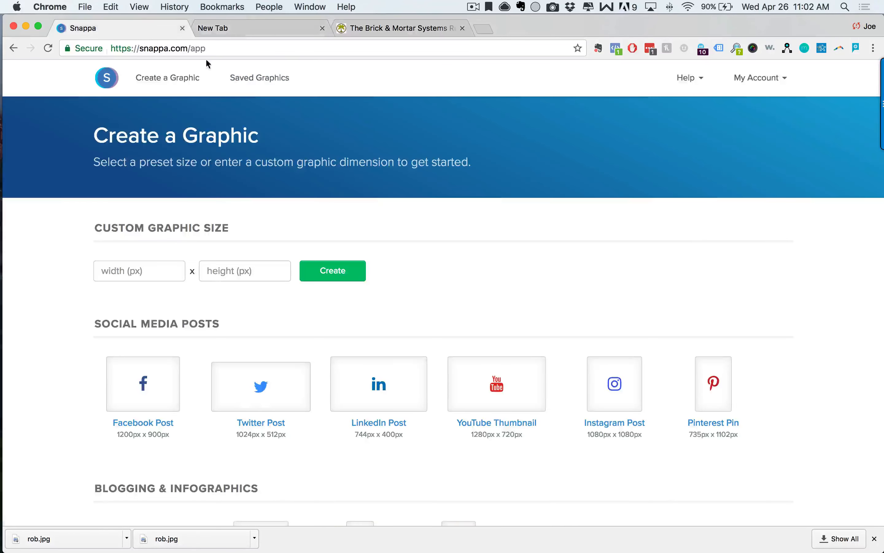
{"action": "left_click", "coordinate": [168, 29]}
{"action": "scroll", "coordinate": [379, 270], "scroll_direction": "down", "scroll_amount": 15}
{"action": "scroll", "coordinate": [379, 269], "scroll_direction": "up", "scroll_amount": 15}
{"action": "scroll", "coordinate": [379, 266], "scroll_direction": "down", "scroll_amount": 4}
{"action": "left_click", "coordinate": [227, 55]}
{"action": "left_click", "coordinate": [537, 179]}
{"action": "scroll", "coordinate": [454, 268], "scroll_direction": "up", "scroll_amount": 4}
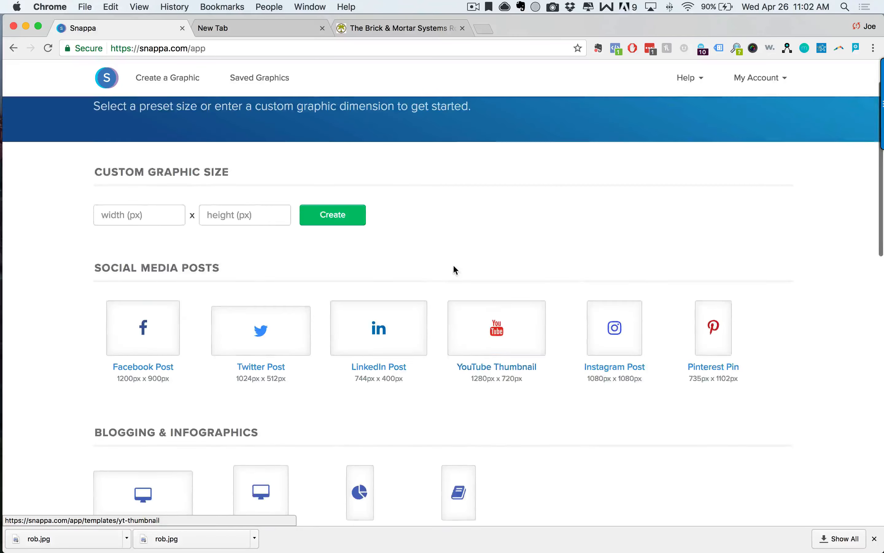
{"action": "left_click", "coordinate": [221, 272]}
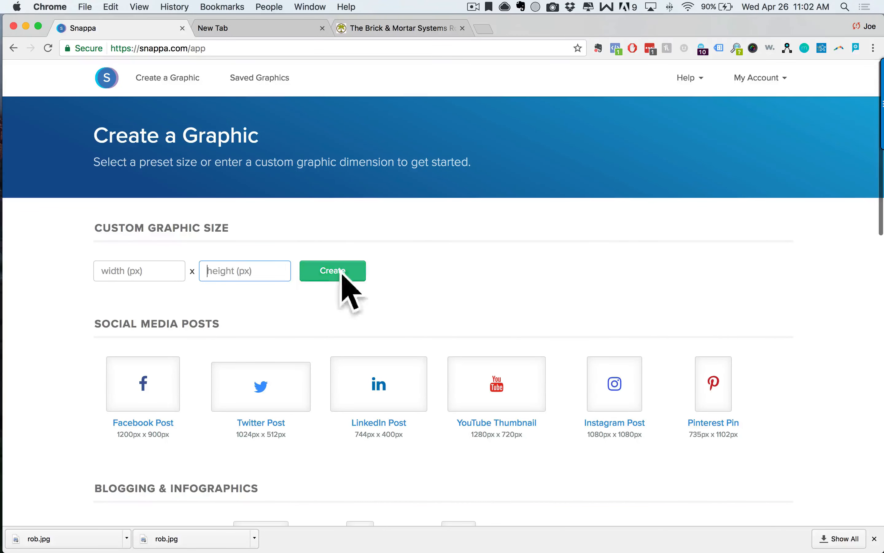
{"action": "scroll", "coordinate": [460, 251], "scroll_direction": "down", "scroll_amount": 5}
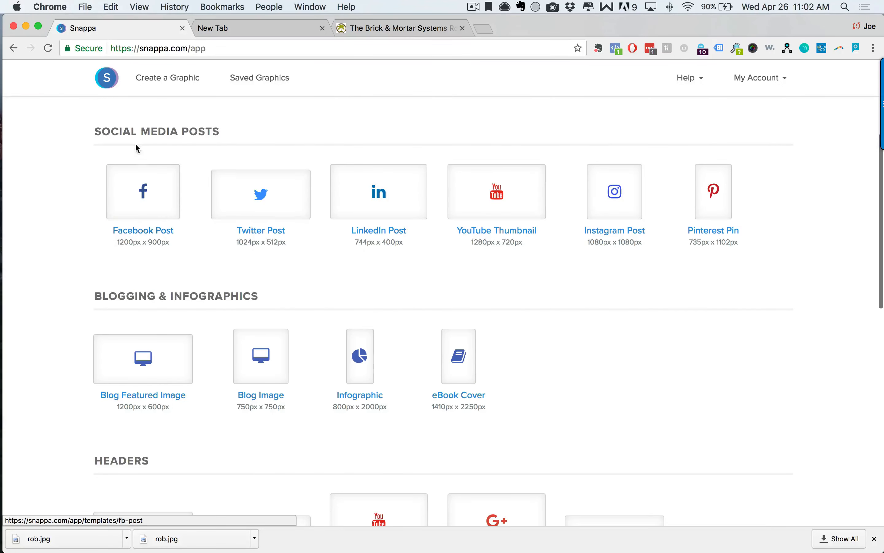
{"action": "left_click_drag", "start_coordinate": [136, 137], "coordinate": [253, 169]}
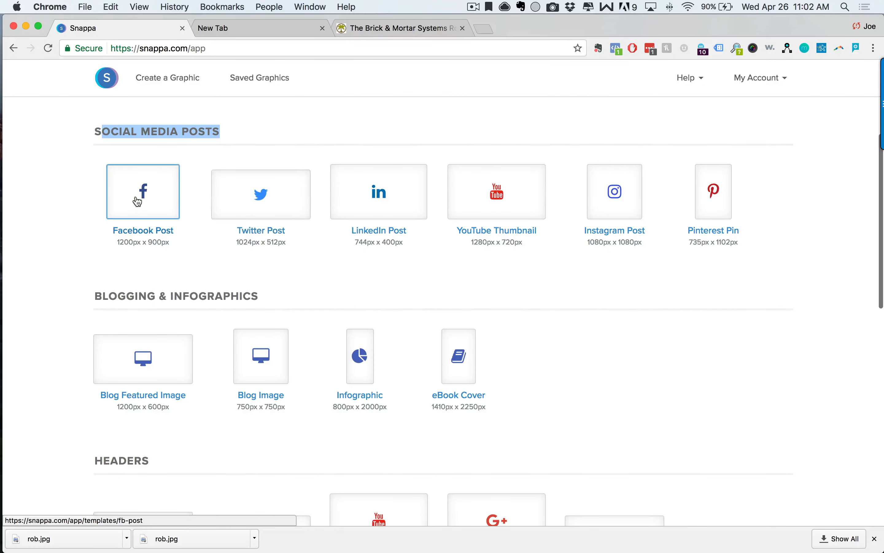
{"action": "left_click", "coordinate": [184, 282]}
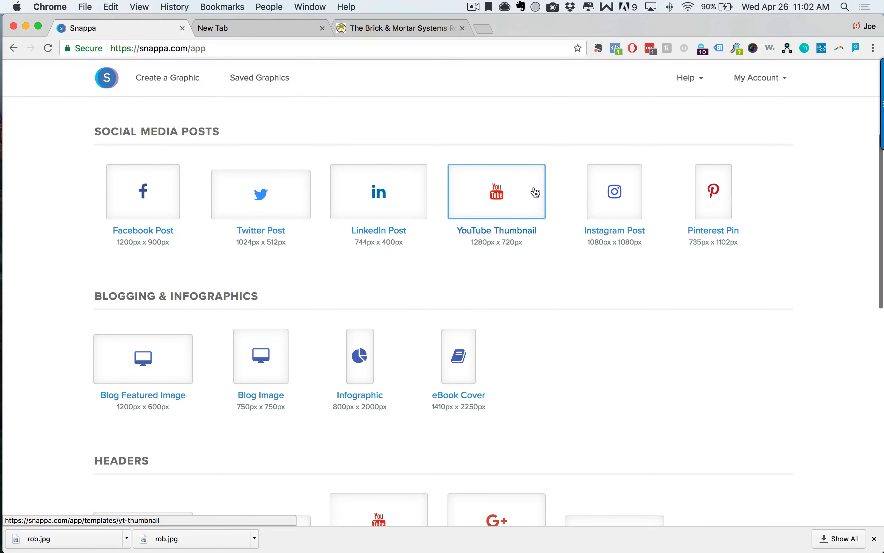
{"action": "scroll", "coordinate": [481, 298], "scroll_direction": "down", "scroll_amount": 5}
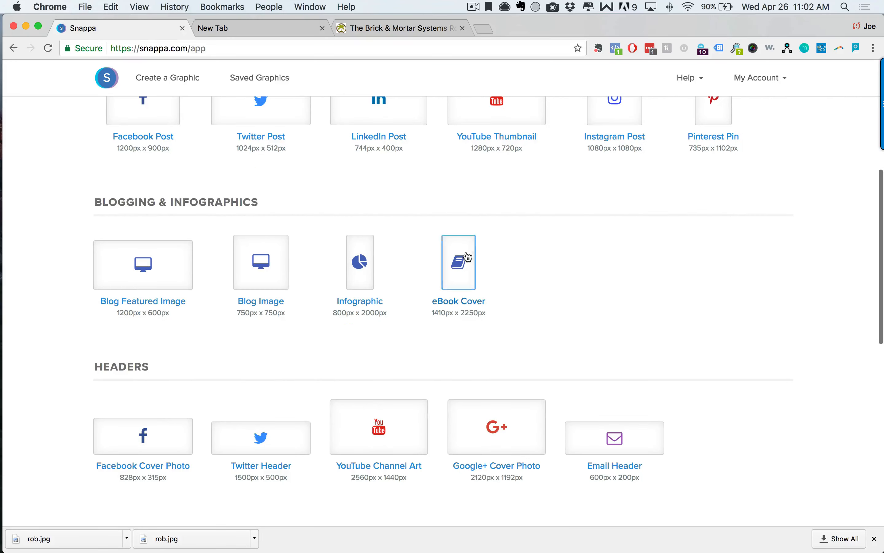
{"action": "scroll", "coordinate": [713, 164], "scroll_direction": "up", "scroll_amount": 4}
{"action": "scroll", "coordinate": [255, 322], "scroll_direction": "down", "scroll_amount": 5}
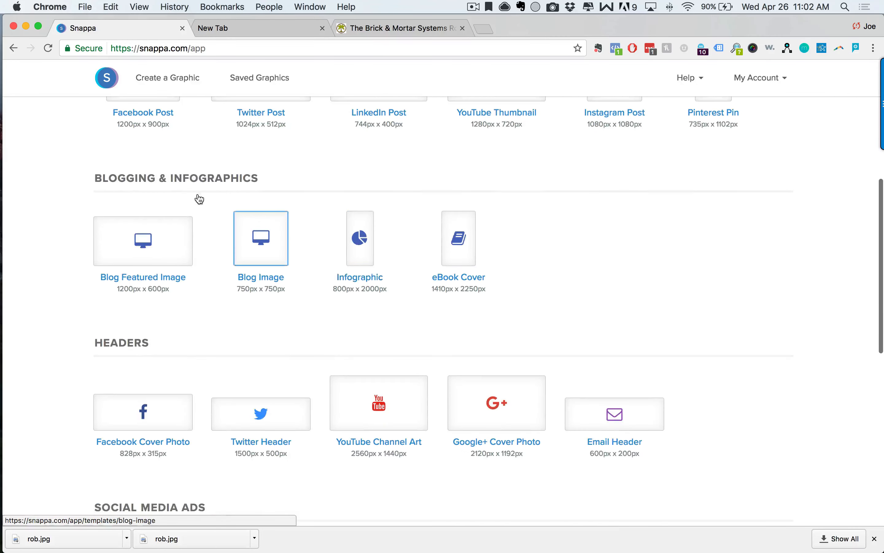
{"action": "left_click_drag", "start_coordinate": [109, 179], "coordinate": [258, 192]}
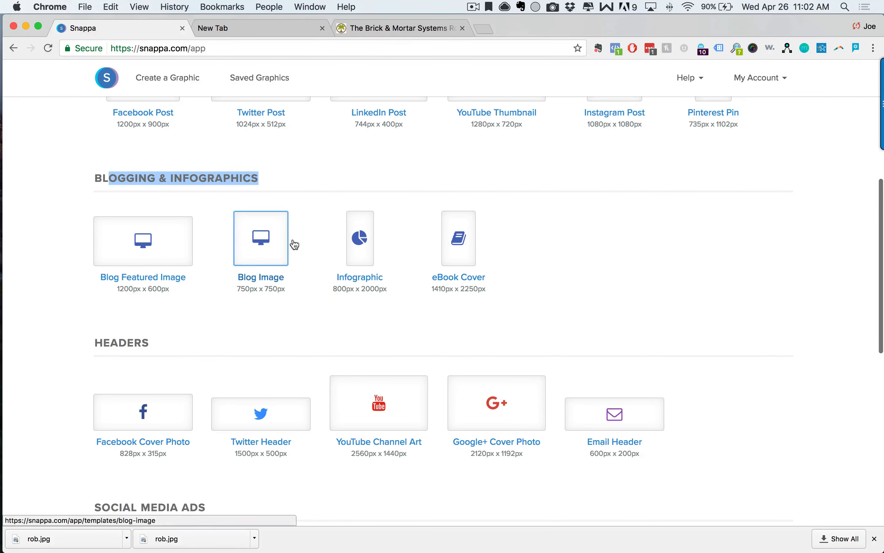
{"action": "left_click", "coordinate": [366, 250]}
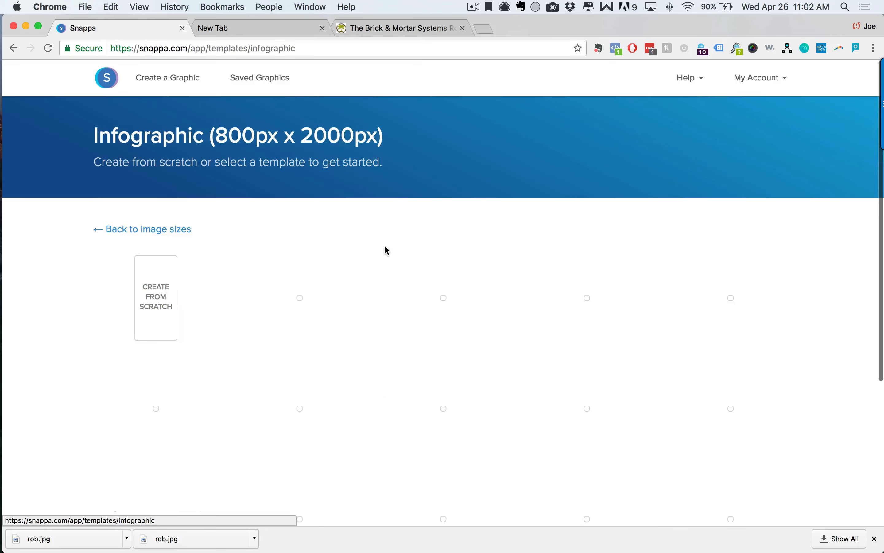
{"action": "scroll", "coordinate": [292, 205], "scroll_direction": "down", "scroll_amount": 5}
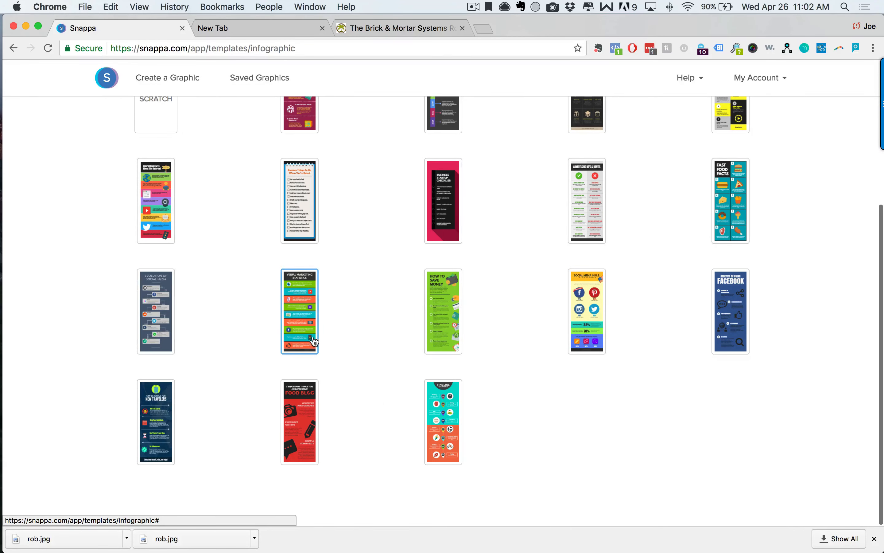
{"action": "scroll", "coordinate": [122, 122], "scroll_direction": "up", "scroll_amount": 6}
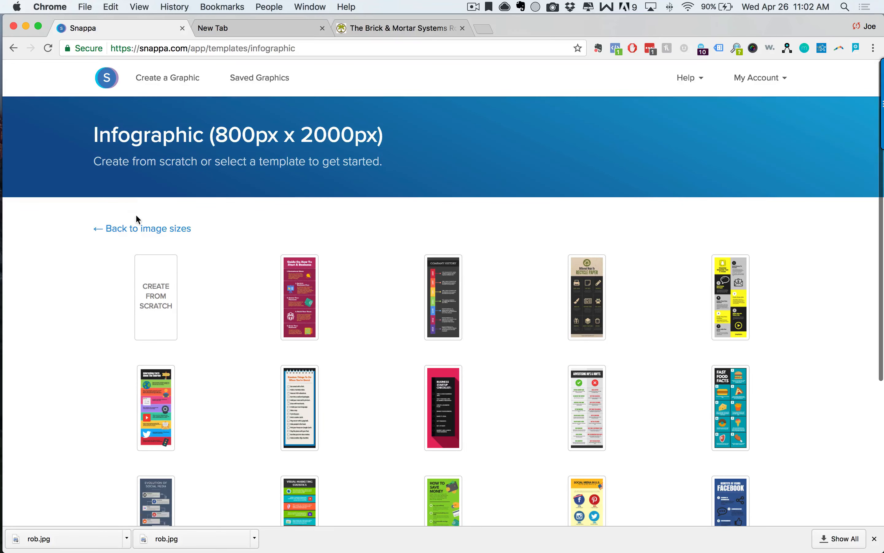
{"action": "left_click", "coordinate": [184, 229]}
{"action": "scroll", "coordinate": [364, 331], "scroll_direction": "down", "scroll_amount": 5}
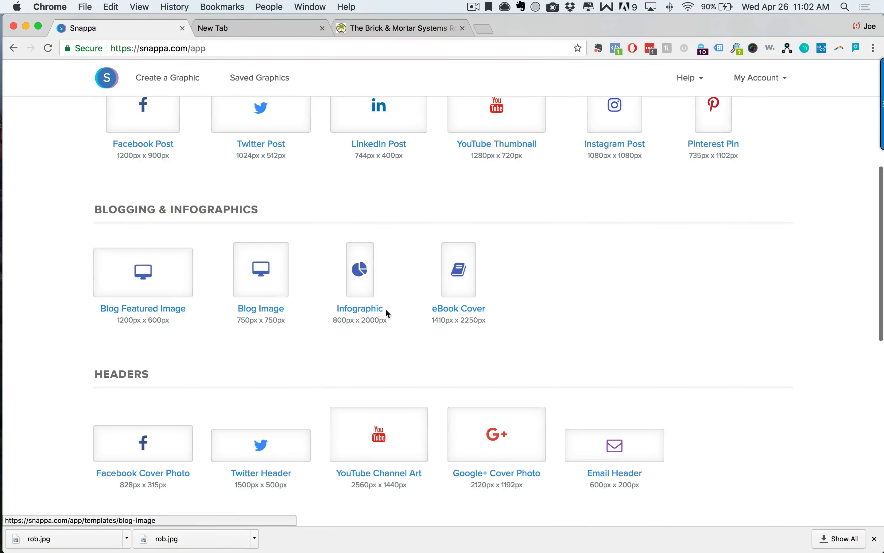
{"action": "scroll", "coordinate": [493, 310], "scroll_direction": "down", "scroll_amount": 1}
{"action": "scroll", "coordinate": [213, 326], "scroll_direction": "down", "scroll_amount": 6}
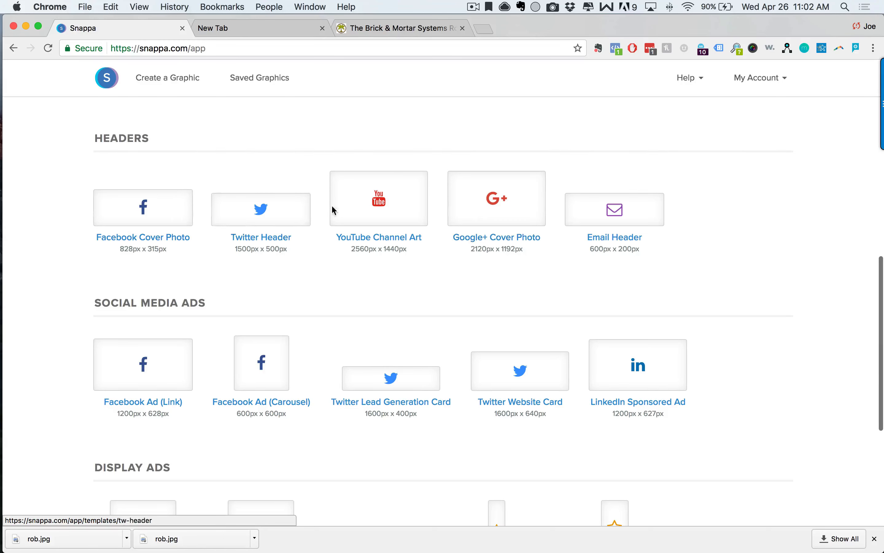
{"action": "scroll", "coordinate": [391, 255], "scroll_direction": "down", "scroll_amount": 4}
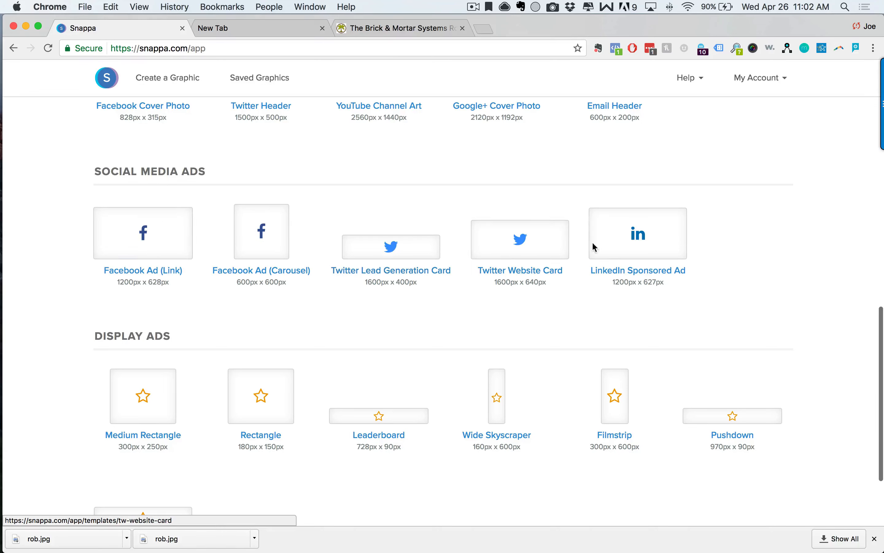
{"action": "scroll", "coordinate": [413, 338], "scroll_direction": "down", "scroll_amount": 3}
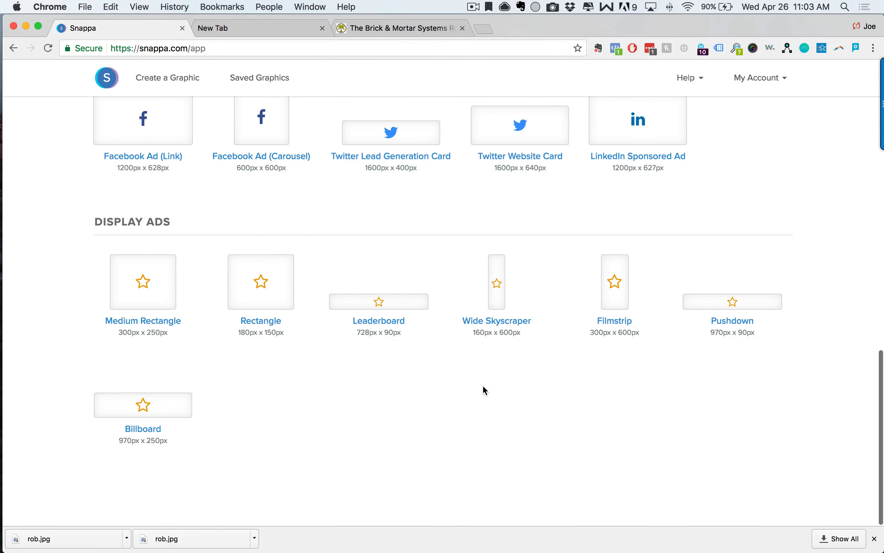
{"action": "scroll", "coordinate": [495, 389], "scroll_direction": "up", "scroll_amount": 15}
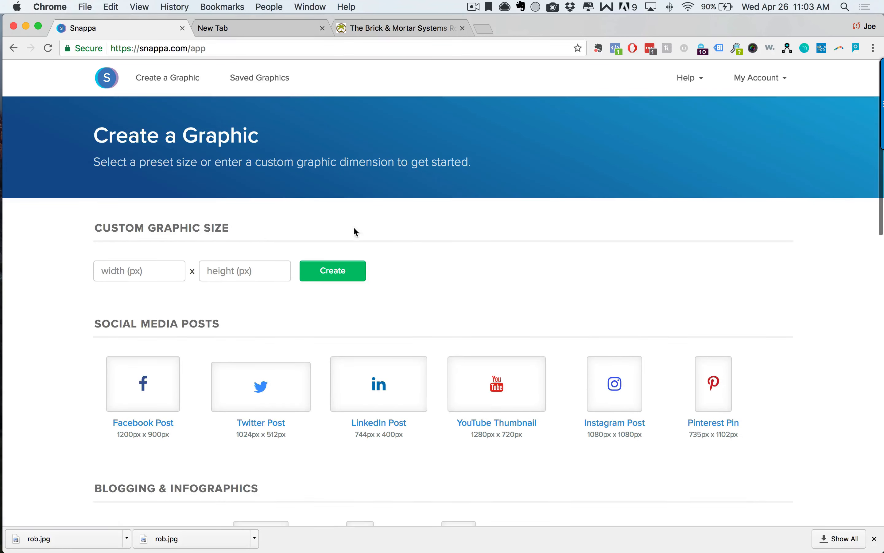
{"action": "scroll", "coordinate": [471, 270], "scroll_direction": "down", "scroll_amount": 6}
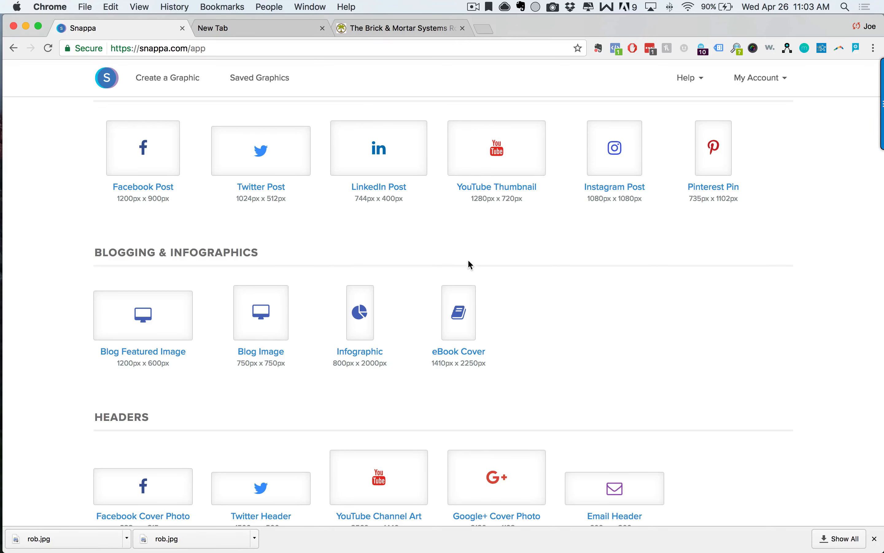
{"action": "scroll", "coordinate": [484, 266], "scroll_direction": "up", "scroll_amount": 2}
{"action": "scroll", "coordinate": [416, 240], "scroll_direction": "up", "scroll_amount": 4}
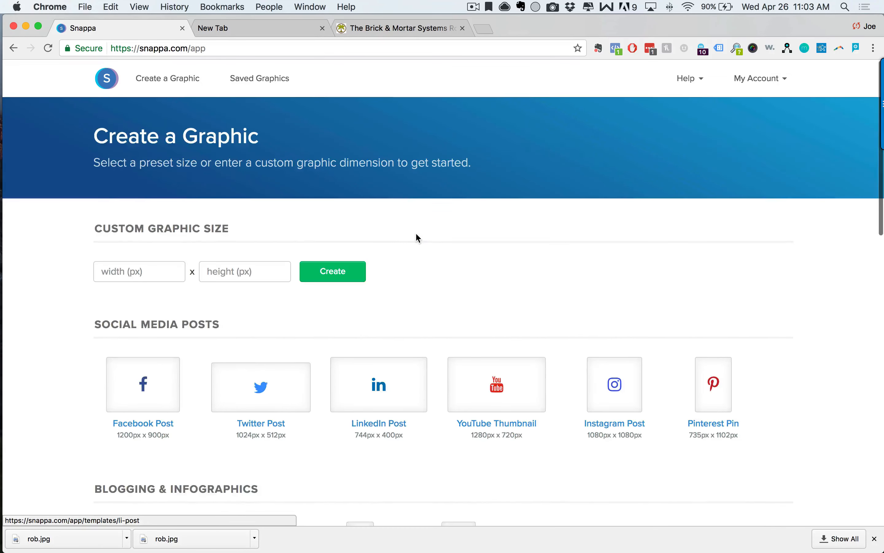
Open Saved Graphics and look through the saved designs.
{"action": "left_click", "coordinate": [269, 83]}
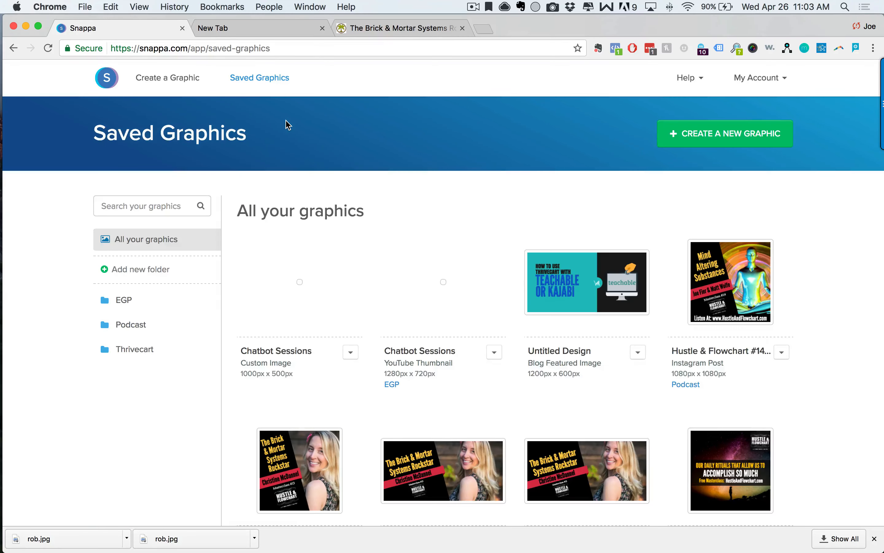
{"action": "scroll", "coordinate": [529, 223], "scroll_direction": "down", "scroll_amount": 2}
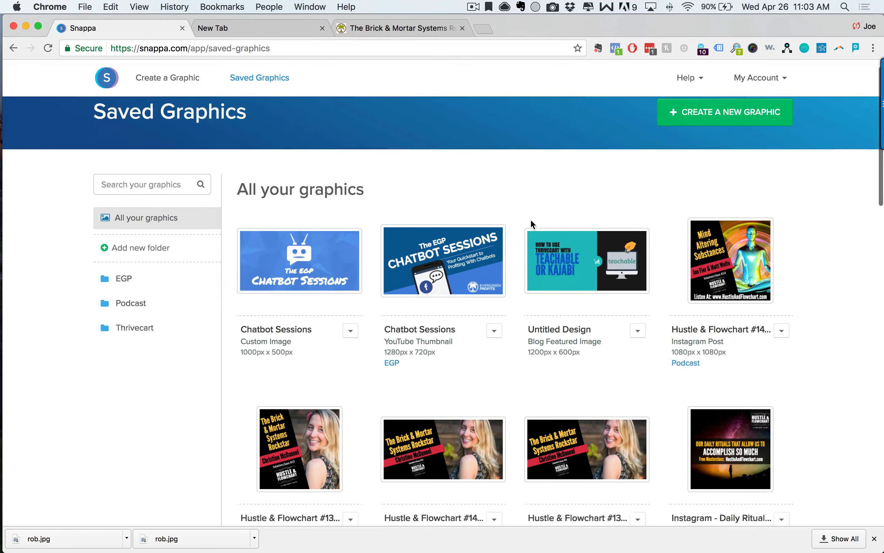
{"action": "scroll", "coordinate": [606, 291], "scroll_direction": "down", "scroll_amount": 20}
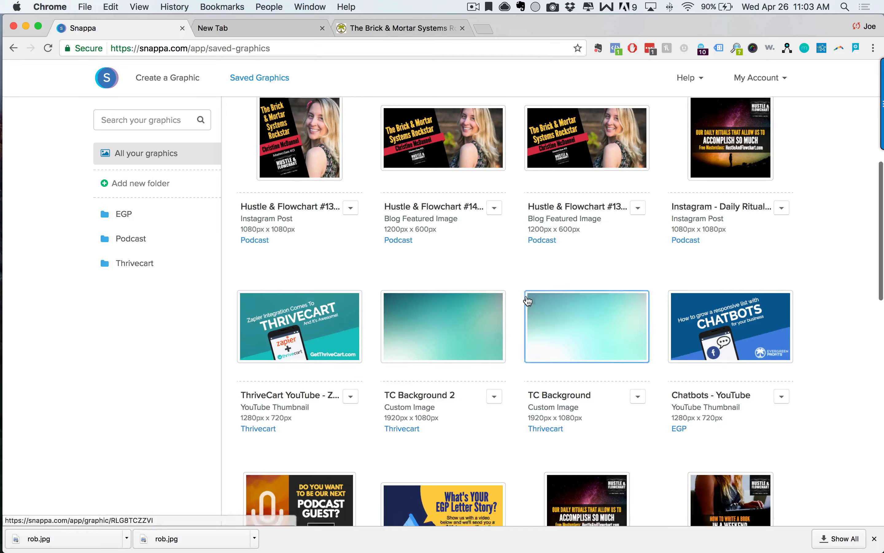
{"action": "scroll", "coordinate": [592, 305], "scroll_direction": "down", "scroll_amount": 12}
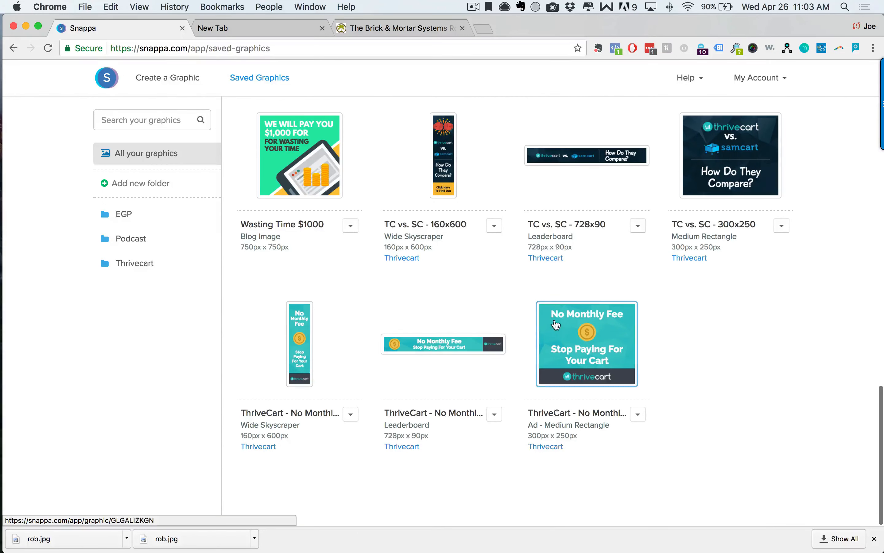
{"action": "scroll", "coordinate": [595, 361], "scroll_direction": "up", "scroll_amount": 20}
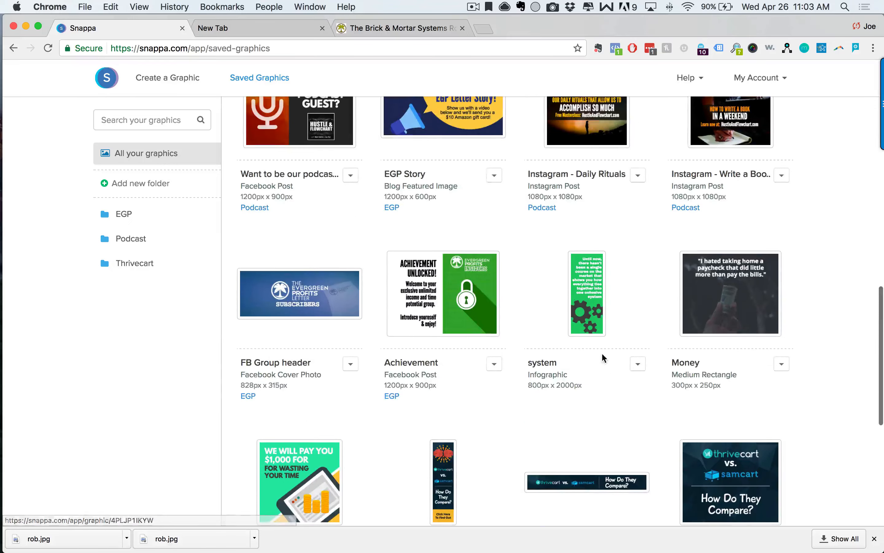
{"action": "scroll", "coordinate": [654, 407], "scroll_direction": "up", "scroll_amount": 8}
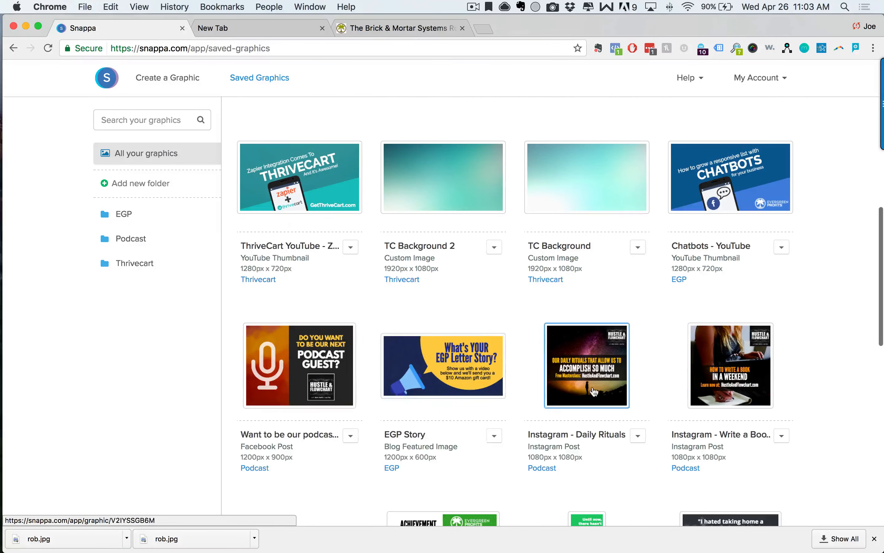
{"action": "scroll", "coordinate": [594, 394], "scroll_direction": "up", "scroll_amount": 10}
{"action": "scroll", "coordinate": [320, 452], "scroll_direction": "down", "scroll_amount": 2}
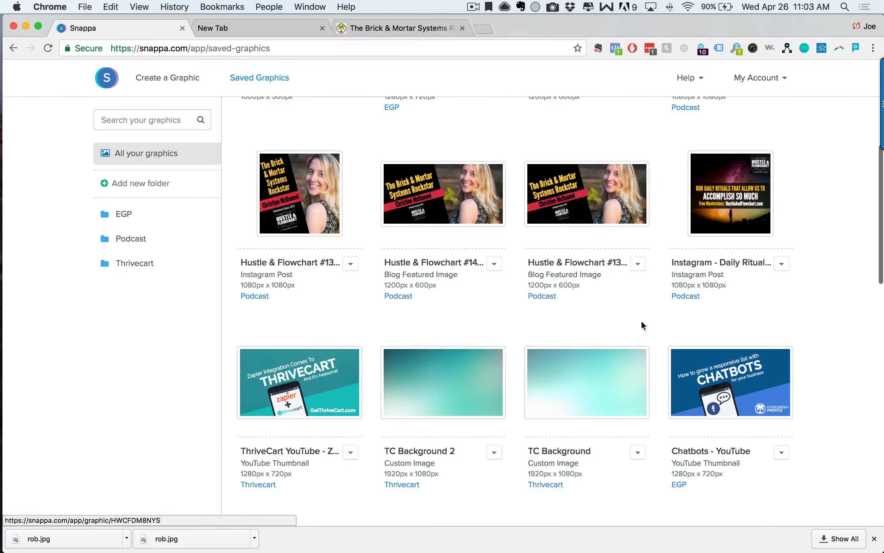
{"action": "scroll", "coordinate": [592, 316], "scroll_direction": "up", "scroll_amount": 6}
{"action": "scroll", "coordinate": [632, 230], "scroll_direction": "up", "scroll_amount": 3}
{"action": "scroll", "coordinate": [415, 386], "scroll_direction": "down", "scroll_amount": 3}
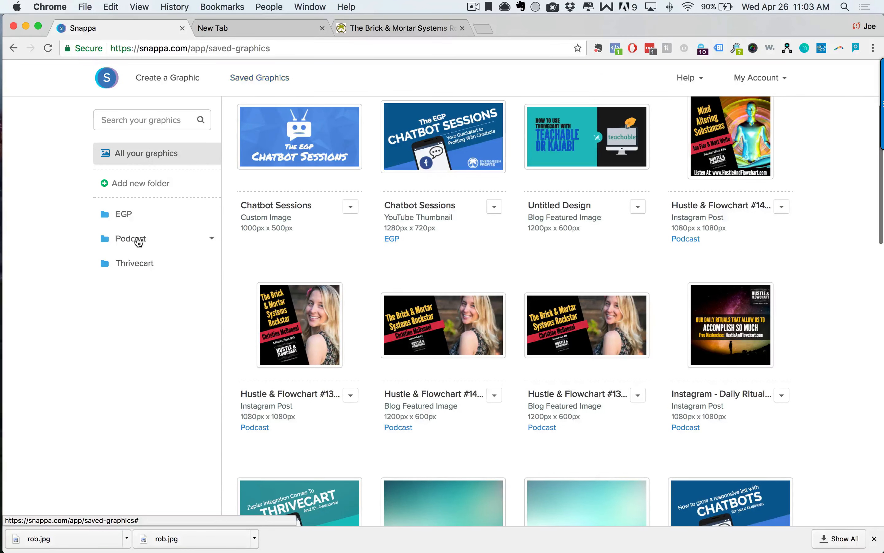
Filter to the Podcast folder and duplicate the Brick & Mortar blog featured image.
{"action": "left_click", "coordinate": [139, 240]}
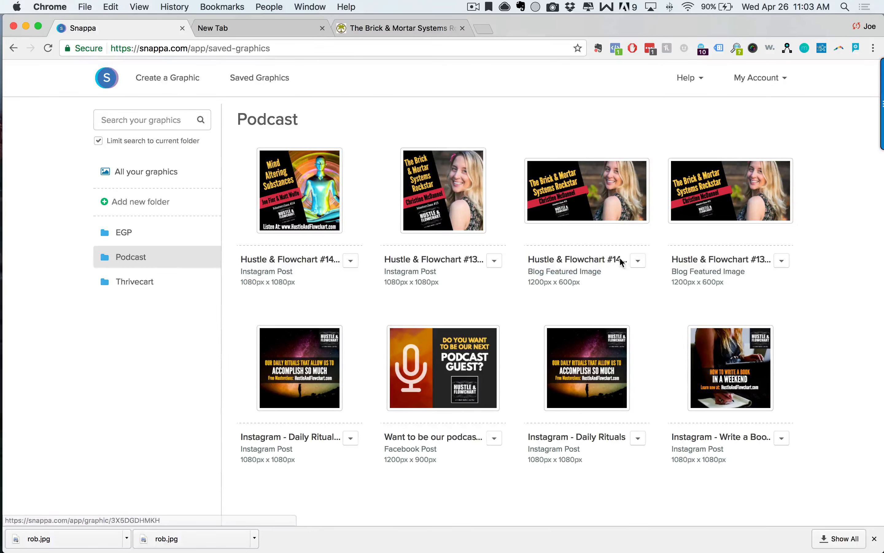
{"action": "left_click", "coordinate": [639, 262]}
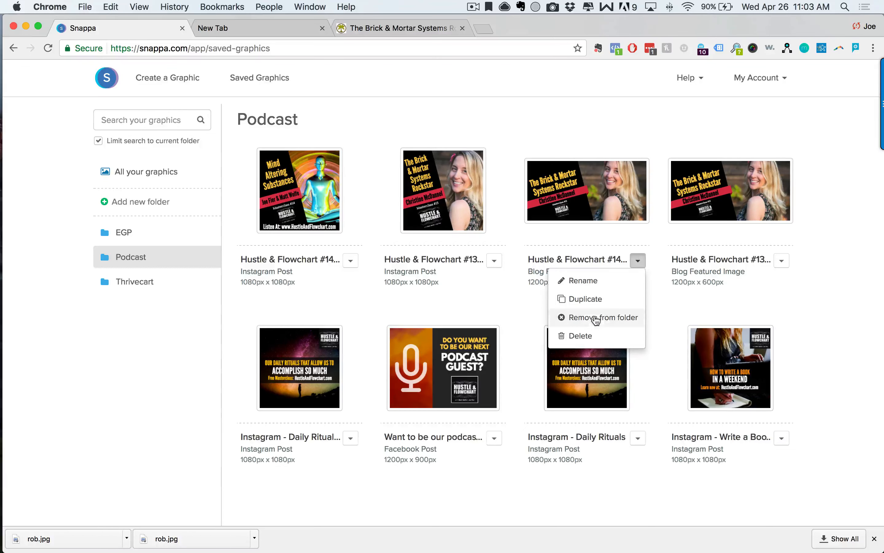
{"action": "left_click", "coordinate": [587, 302]}
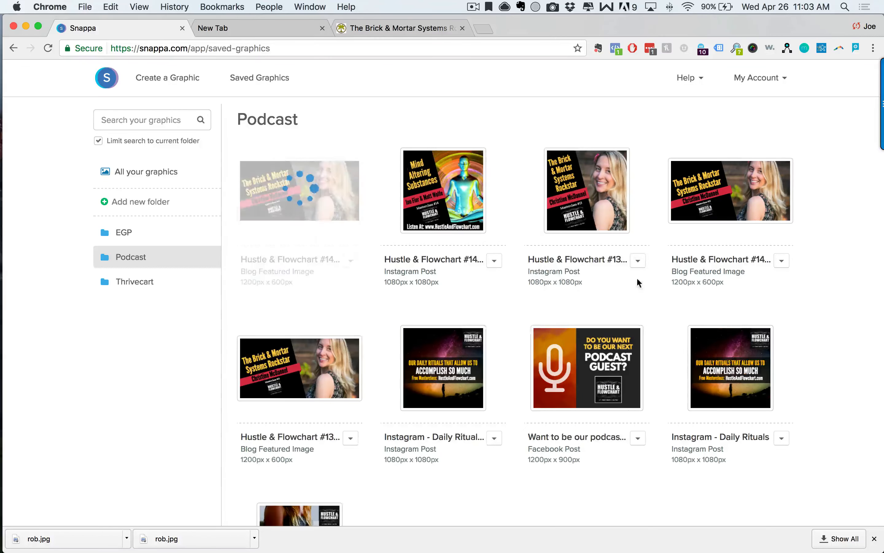
Open the duplicated graphic and delete the woman's portrait photo.
{"action": "left_click", "coordinate": [338, 197]}
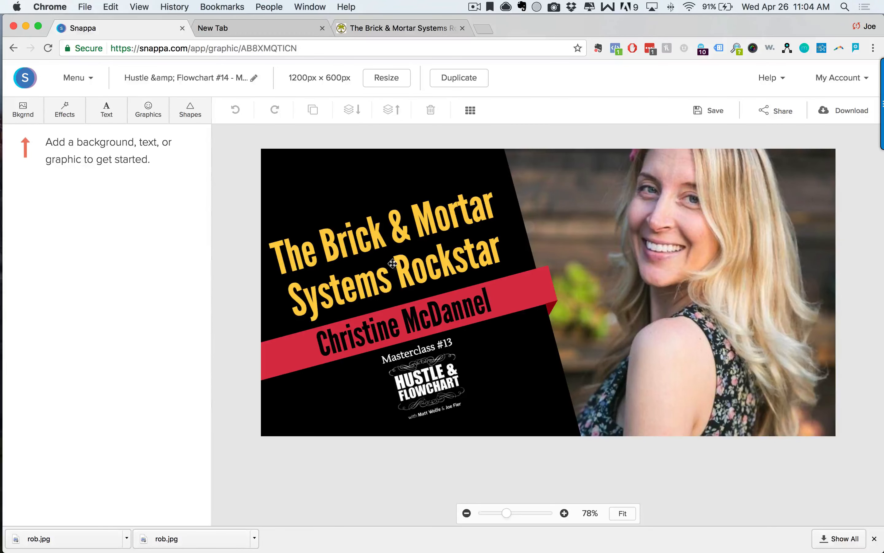
{"action": "left_click", "coordinate": [703, 262]}
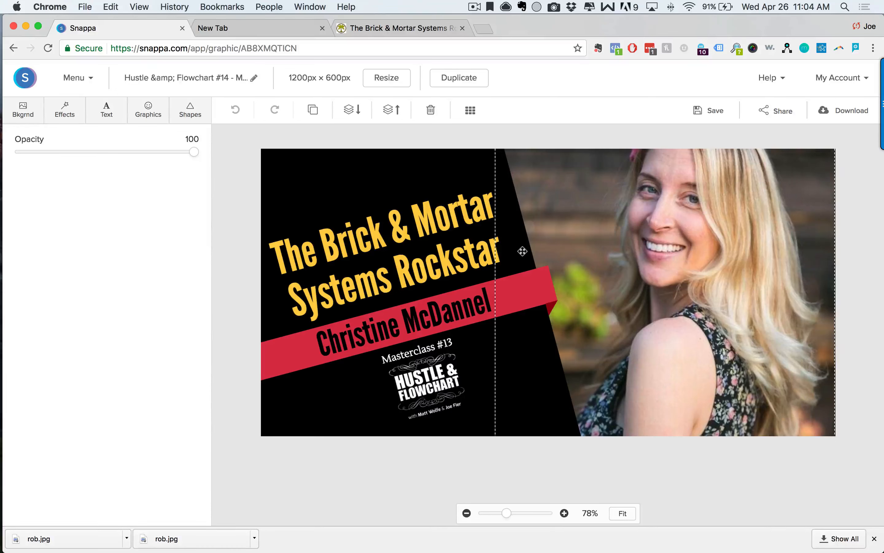
{"action": "key", "text": "Delete"}
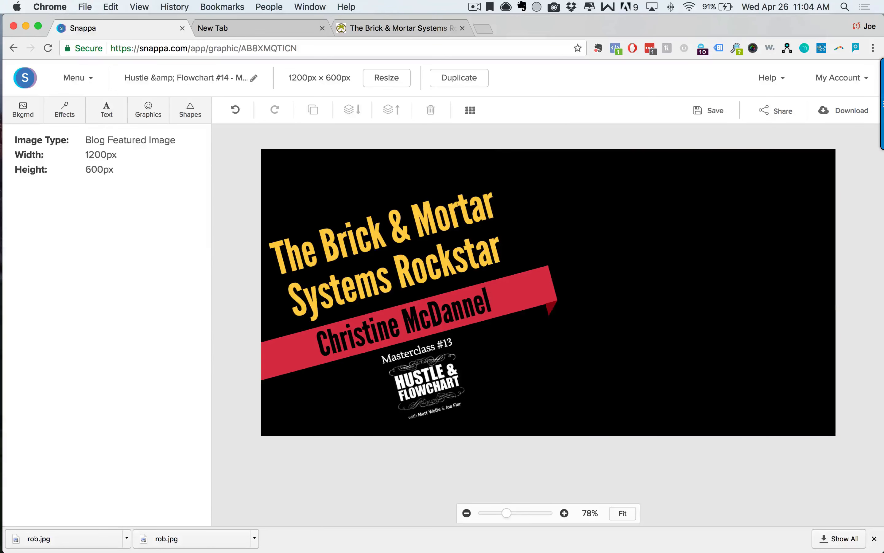
Upload rob.jpg from the download bar into the Graphics Uploads library.
{"action": "left_click", "coordinate": [149, 120]}
{"action": "left_click", "coordinate": [93, 147]}
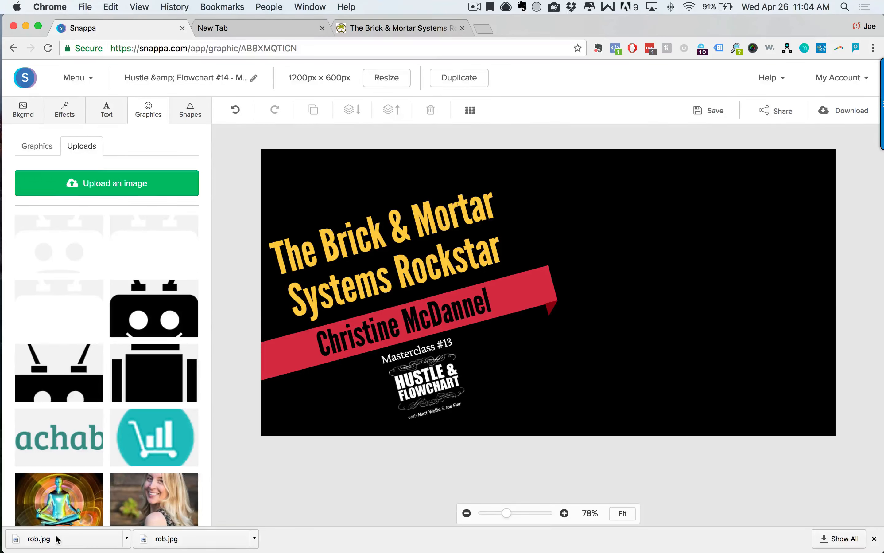
{"action": "left_click_drag", "start_coordinate": [55, 542], "coordinate": [107, 183]}
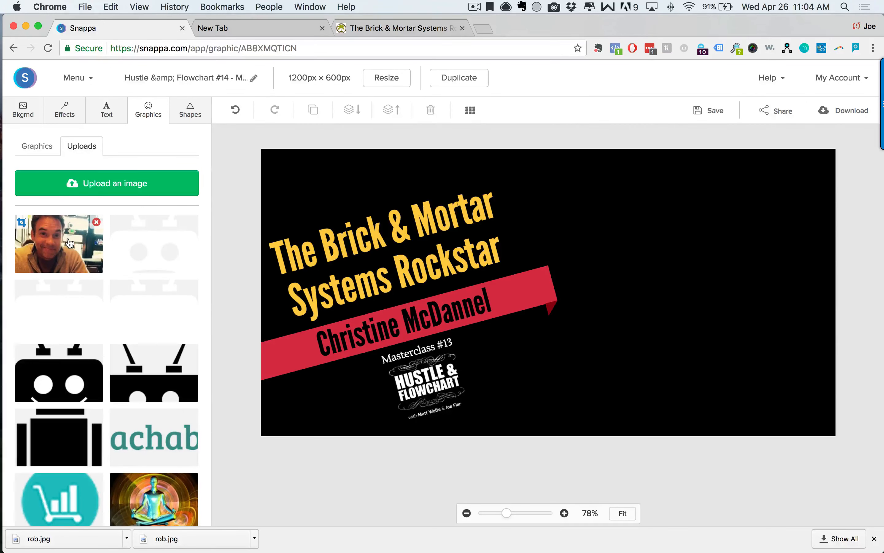
Add rob.jpg, size it across the right half, and send it back two layers behind the black panel.
{"action": "left_click", "coordinate": [69, 243]}
{"action": "left_click_drag", "start_coordinate": [539, 266], "coordinate": [591, 216]}
{"action": "left_click_drag", "start_coordinate": [692, 336], "coordinate": [840, 444]}
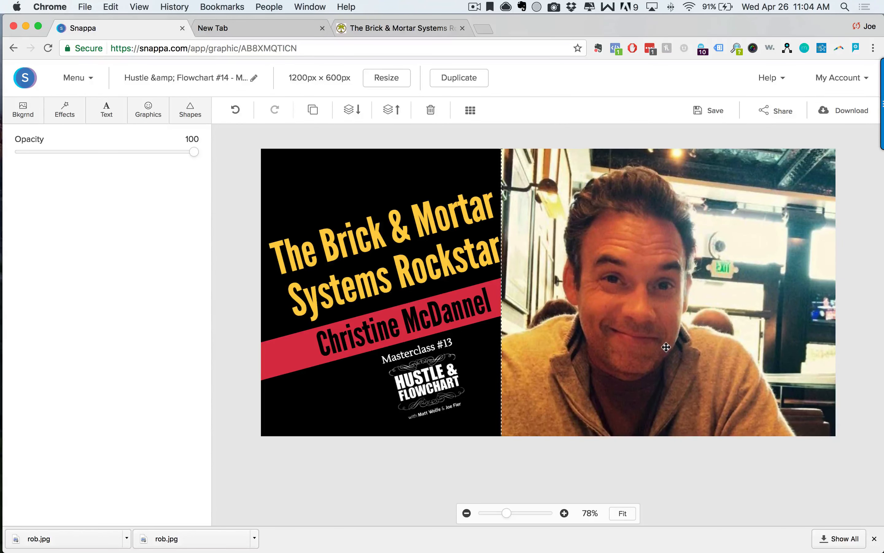
{"action": "mouse_move", "coordinate": [666, 347]}
{"action": "left_mouse_down"}
{"action": "mouse_move", "coordinate": [679, 336]}
{"action": "mouse_move", "coordinate": [667, 335]}
{"action": "left_mouse_up"}
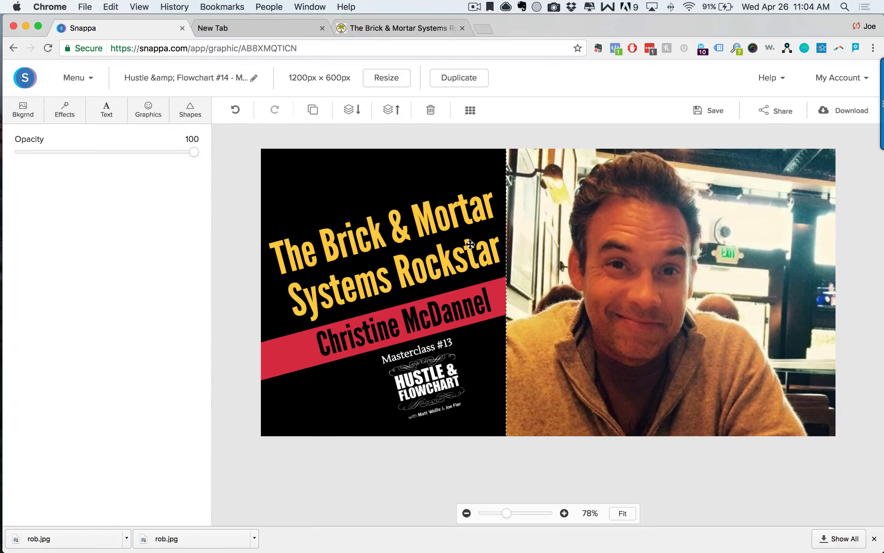
{"action": "mouse_move", "coordinate": [569, 314]}
{"action": "left_mouse_down"}
{"action": "mouse_move", "coordinate": [563, 306]}
{"action": "mouse_move", "coordinate": [573, 303]}
{"action": "left_mouse_up"}
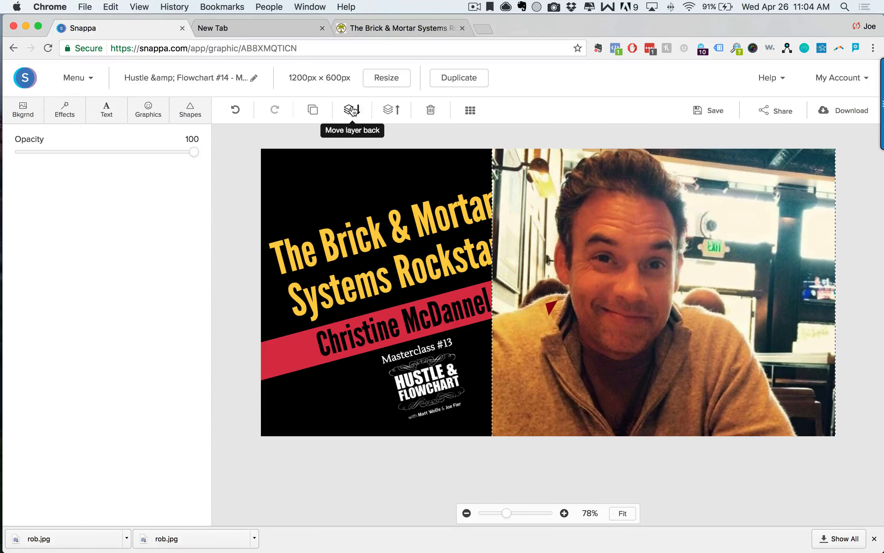
{"action": "left_click", "coordinate": [353, 111]}
{"action": "left_click", "coordinate": [353, 111]}
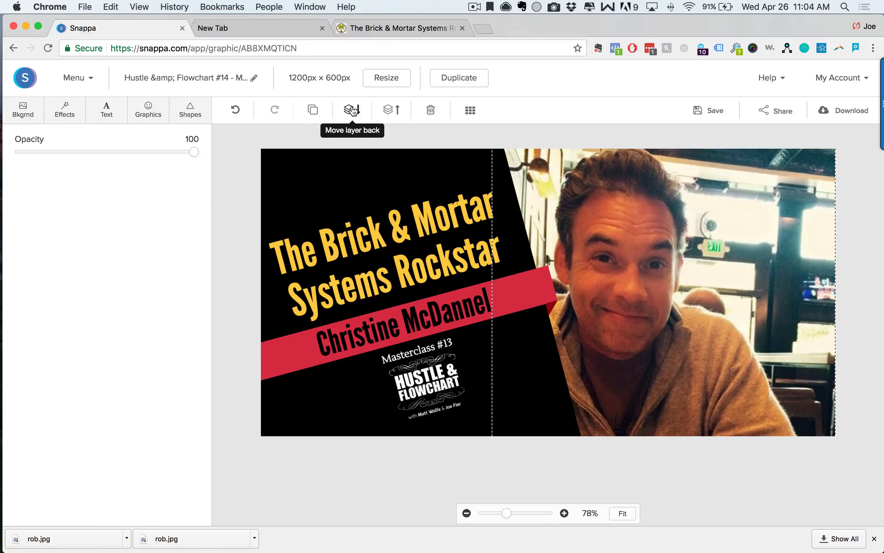
{"action": "left_click_drag", "start_coordinate": [683, 296], "coordinate": [693, 296]}
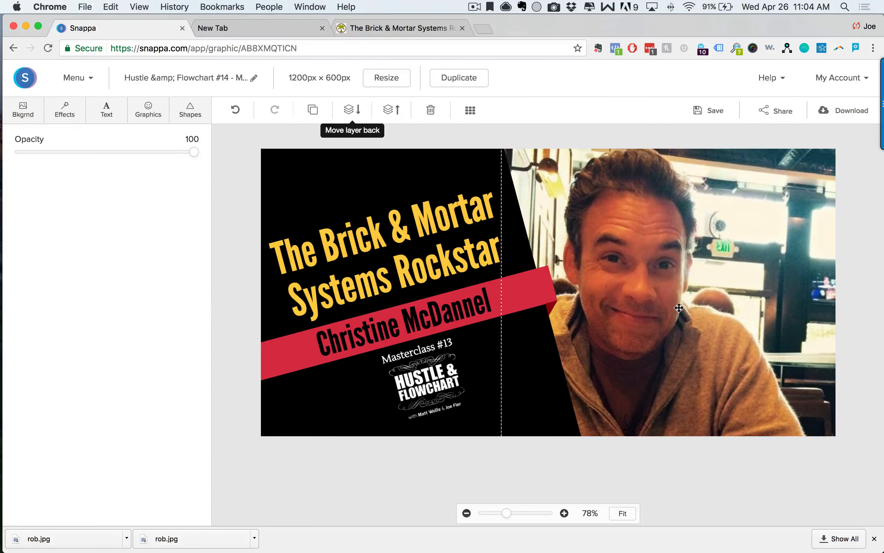
{"action": "left_click_drag", "start_coordinate": [693, 296], "coordinate": [695, 296]}
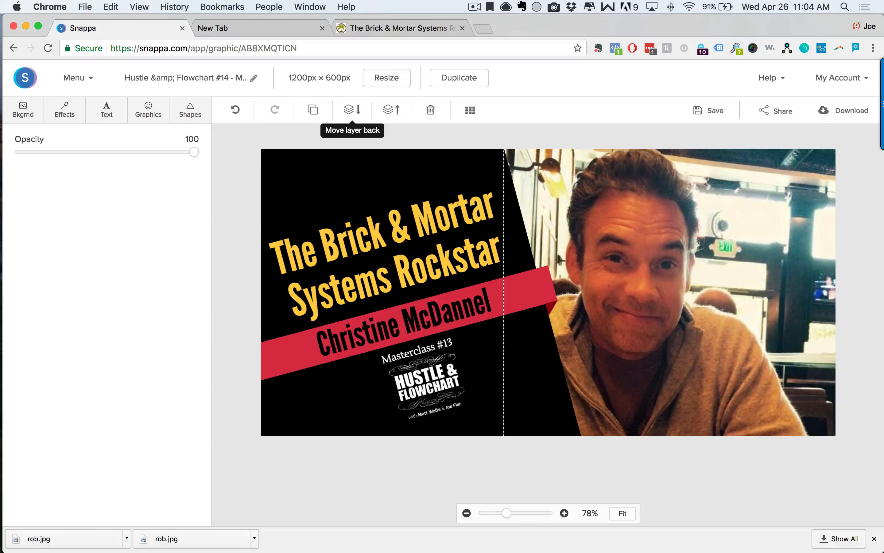
{"action": "left_click", "coordinate": [859, 352]}
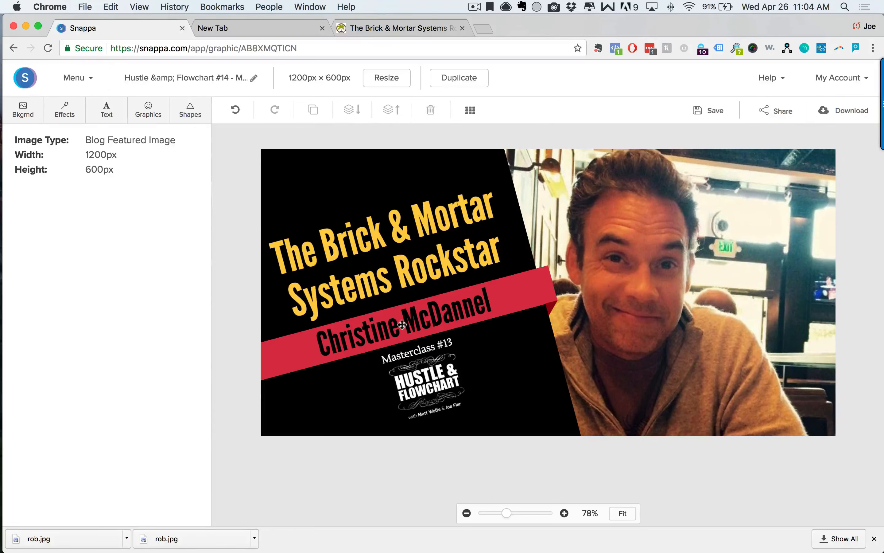
Copy 'How To Create A Business Driving Sales Leads' from the other tab and select the headline.
{"action": "double_click", "coordinate": [412, 324]}
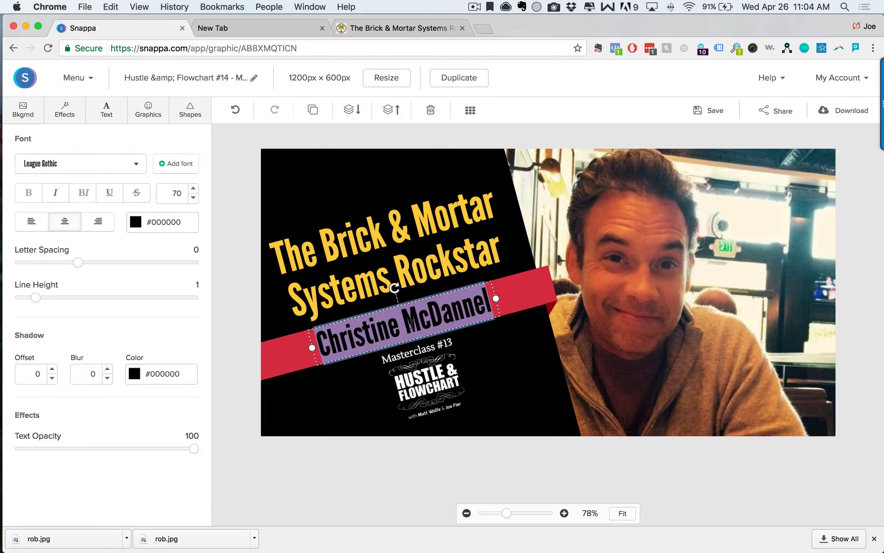
{"action": "left_click", "coordinate": [241, 26]}
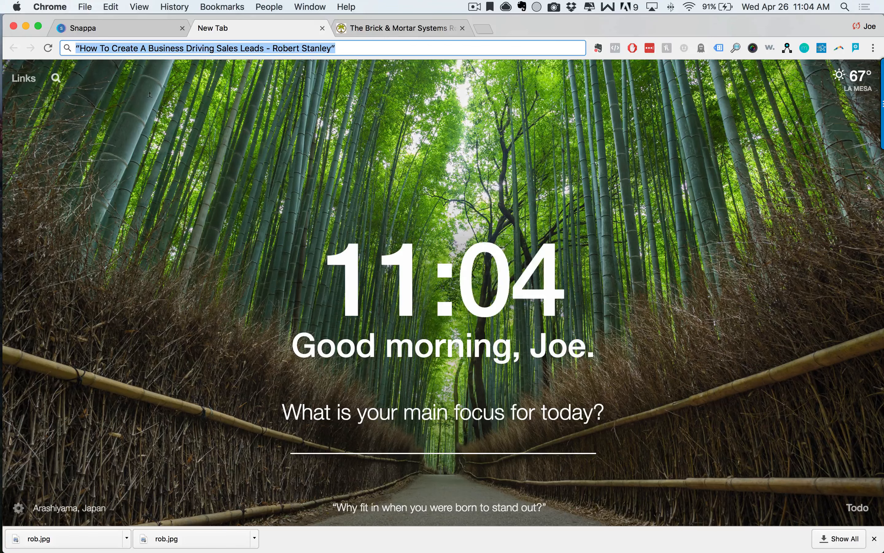
{"action": "left_click", "coordinate": [82, 48]}
{"action": "left_click", "coordinate": [81, 48]}
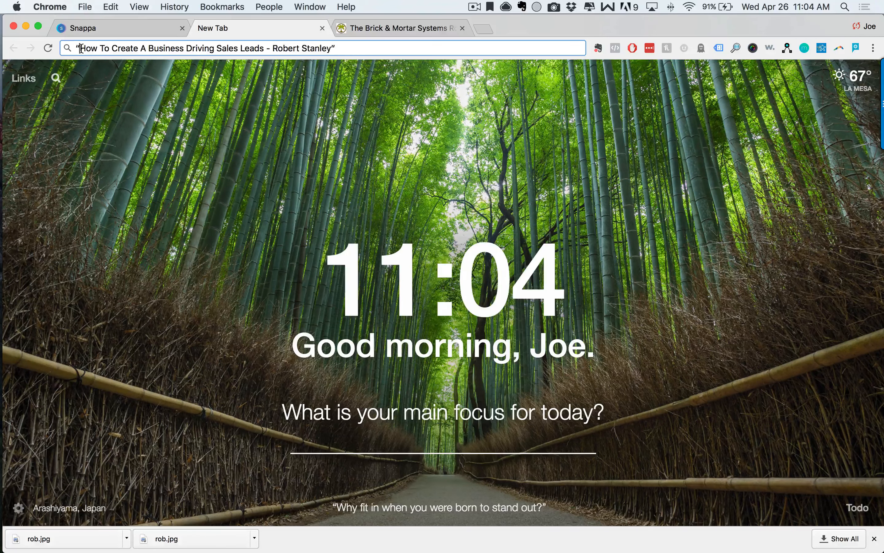
{"action": "left_click_drag", "start_coordinate": [80, 48], "coordinate": [261, 48]}
{"action": "key", "text": "super+c"}
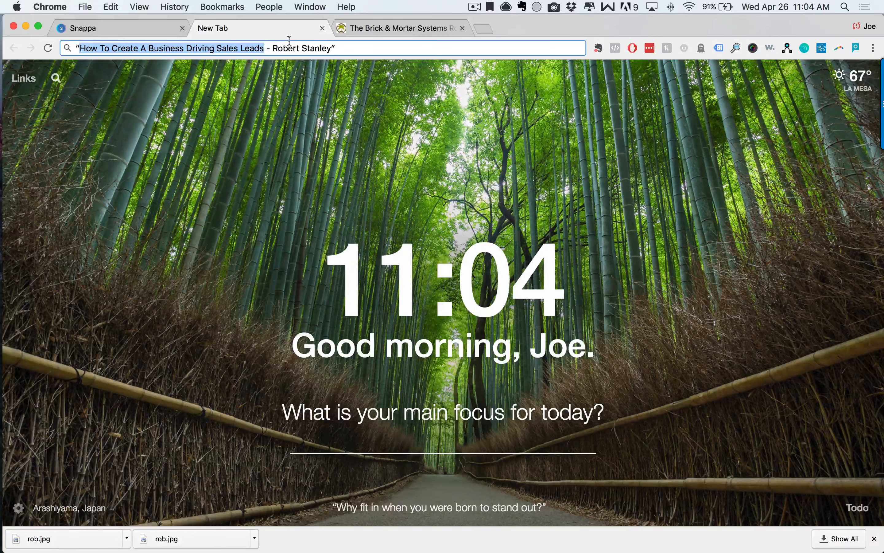
{"action": "left_click", "coordinate": [117, 29]}
{"action": "left_click", "coordinate": [419, 269]}
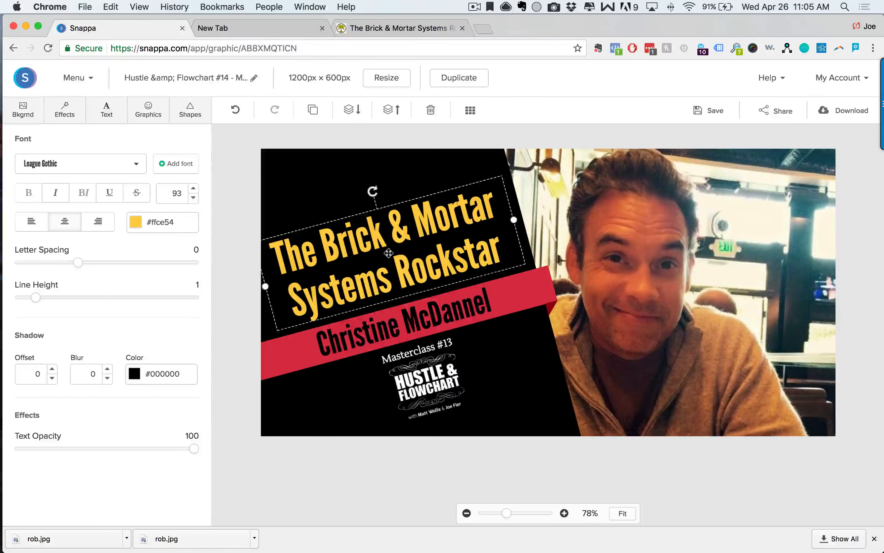
{"action": "double_click", "coordinate": [390, 244]}
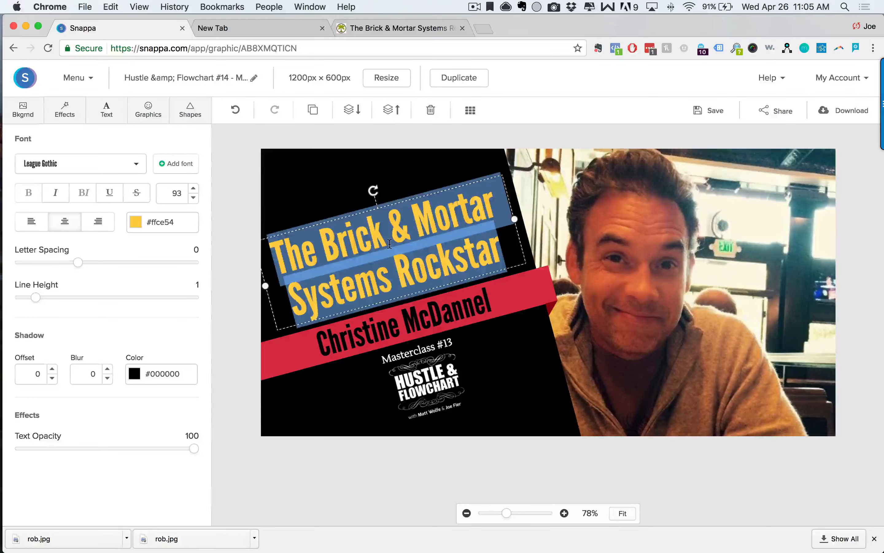
Paste the new title into the headline, move it up, and set line height to 0.8.
{"action": "key", "text": "super+v"}
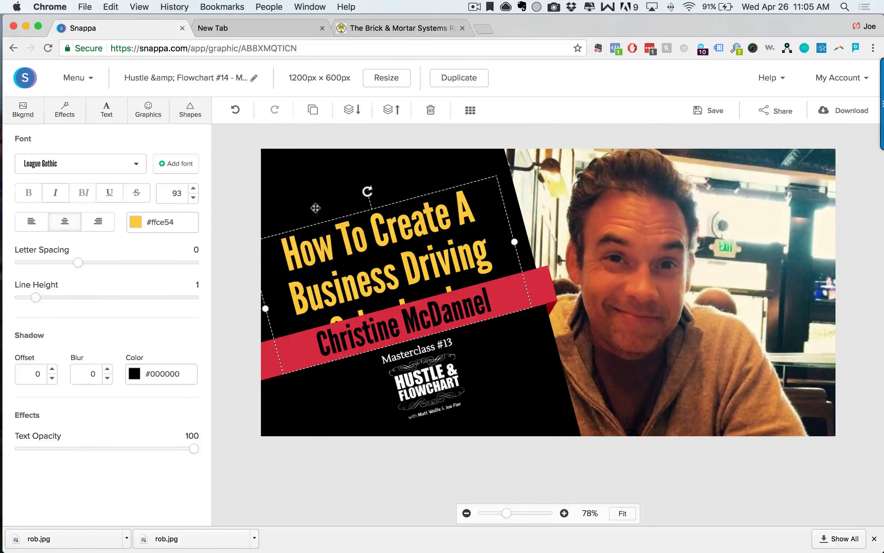
{"action": "left_click", "coordinate": [250, 221]}
{"action": "left_click", "coordinate": [360, 249]}
{"action": "left_click_drag", "start_coordinate": [360, 249], "coordinate": [359, 226]}
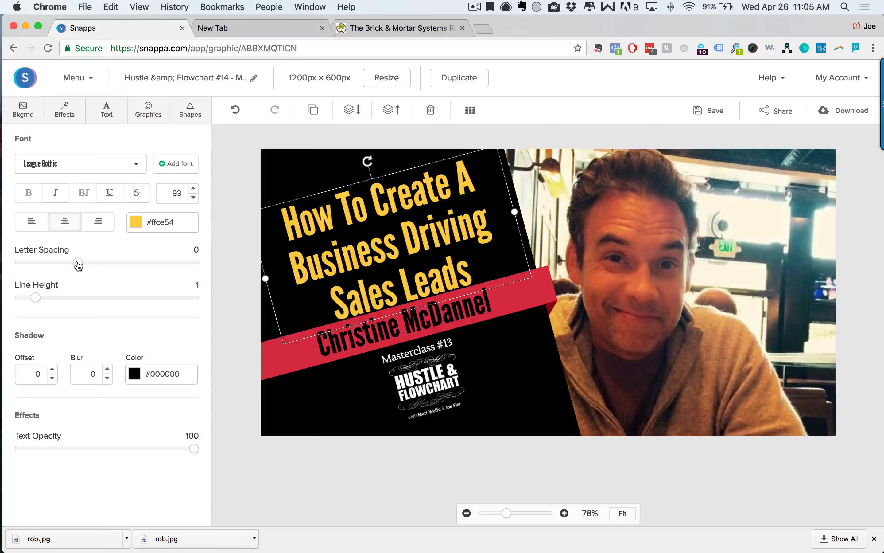
{"action": "left_click_drag", "start_coordinate": [78, 265], "coordinate": [76, 267]}
{"action": "mouse_move", "coordinate": [35, 298]}
{"action": "left_mouse_down"}
{"action": "mouse_move", "coordinate": [20, 298]}
{"action": "mouse_move", "coordinate": [35, 300]}
{"action": "left_mouse_up"}
Set the headline font size to 88 and shift it up and left on the panel.
{"action": "left_click", "coordinate": [193, 198]}
{"action": "left_click", "coordinate": [193, 198]}
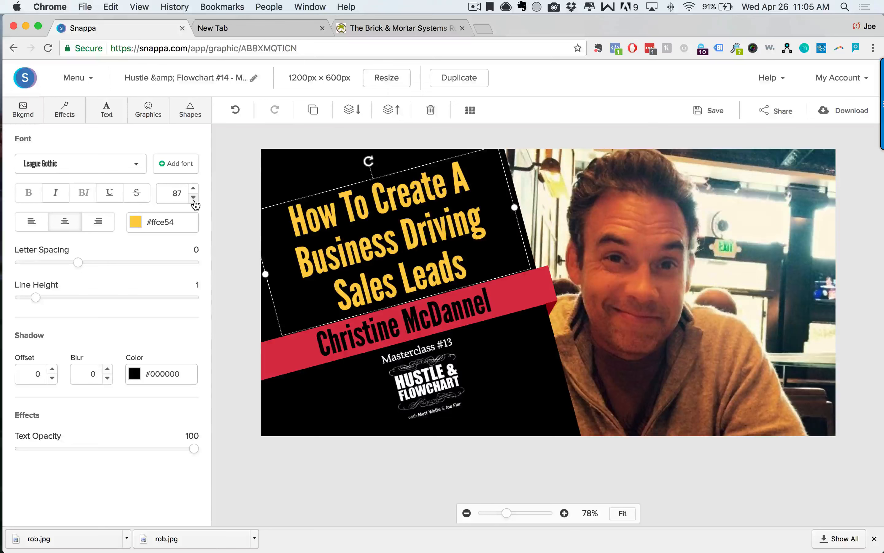
{"action": "left_click", "coordinate": [194, 189]}
{"action": "left_click", "coordinate": [227, 244]}
{"action": "left_click_drag", "start_coordinate": [362, 245], "coordinate": [341, 242]}
{"action": "left_click", "coordinate": [250, 194]}
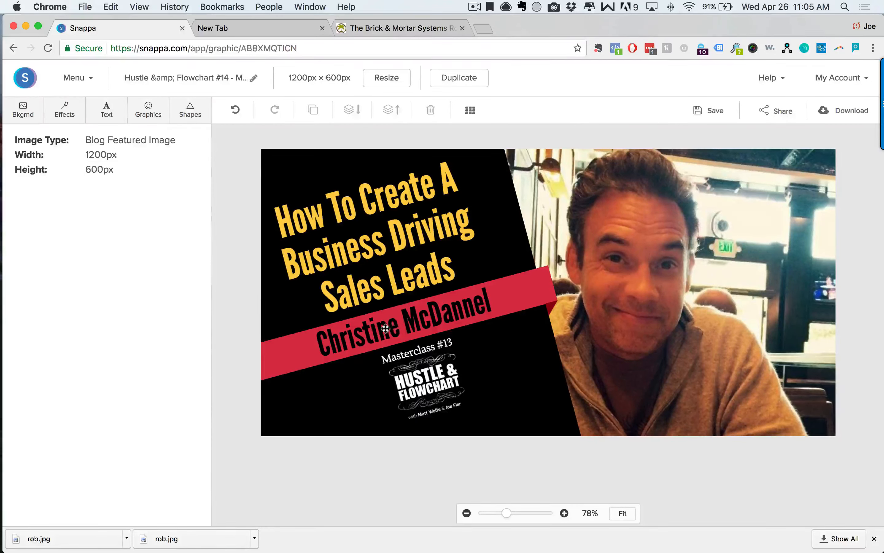
{"action": "left_click", "coordinate": [397, 329]}
{"action": "left_click", "coordinate": [232, 32]}
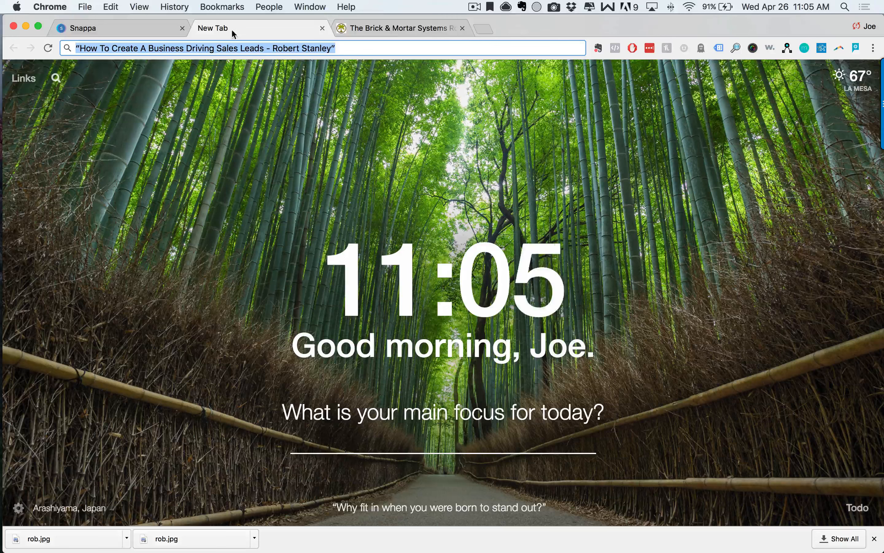
{"action": "left_click", "coordinate": [288, 49]}
{"action": "left_click_drag", "start_coordinate": [274, 48], "coordinate": [323, 49]}
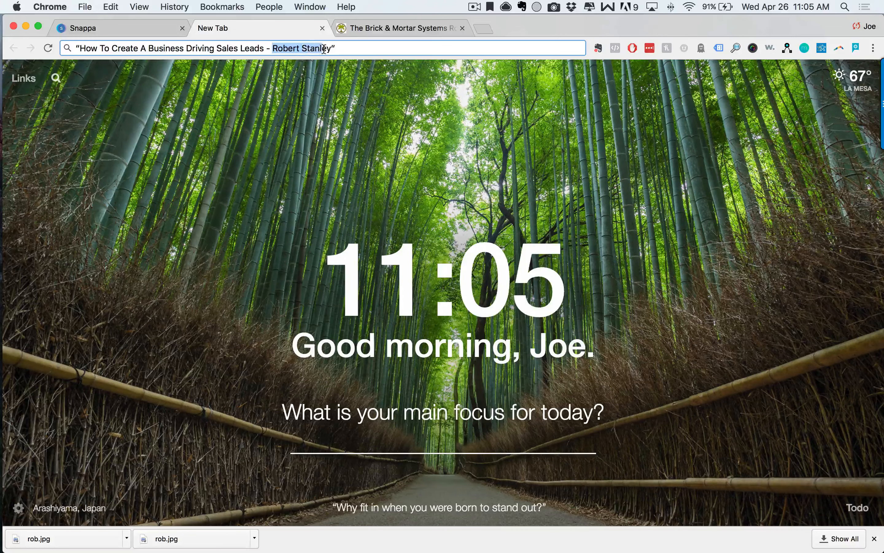
{"action": "left_click", "coordinate": [125, 21]}
{"action": "double_click", "coordinate": [428, 321]}
{"action": "key", "text": "super+v"}
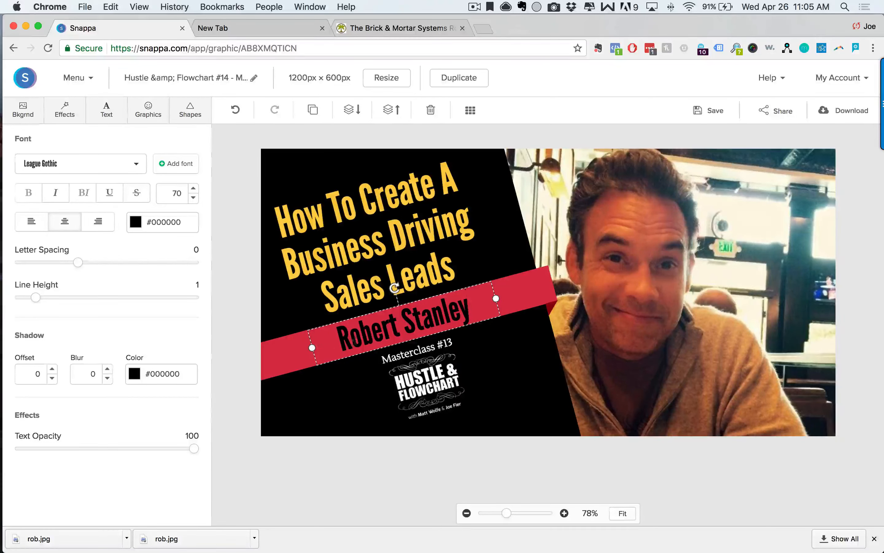
{"action": "key", "text": "super+a"}
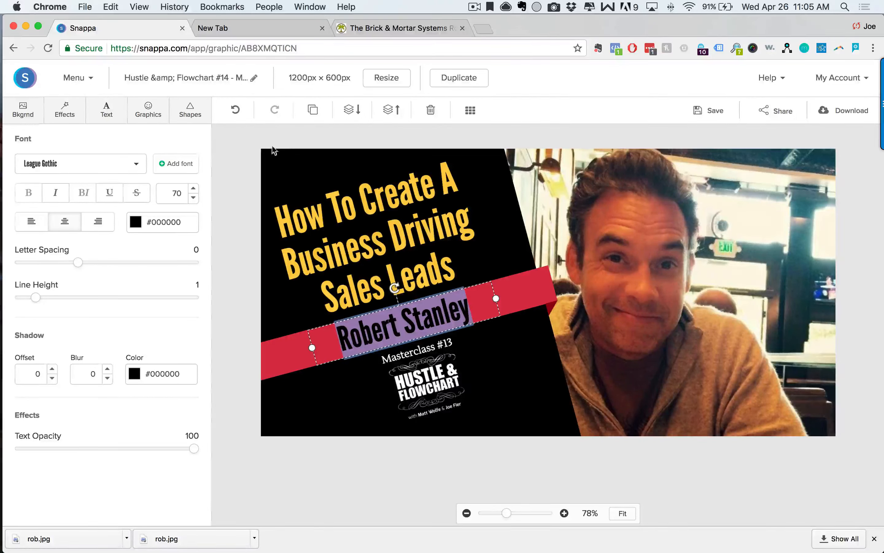
{"action": "left_click", "coordinate": [194, 188]}
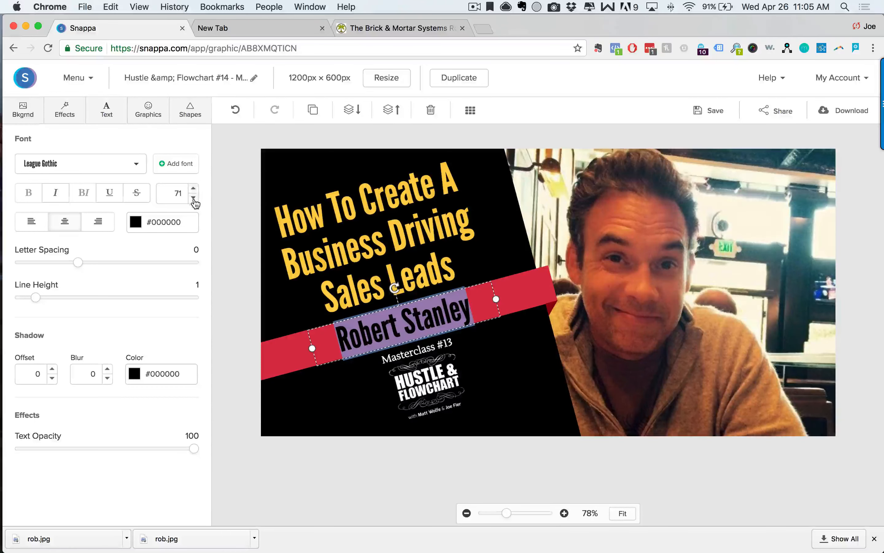
{"action": "left_click", "coordinate": [194, 198]}
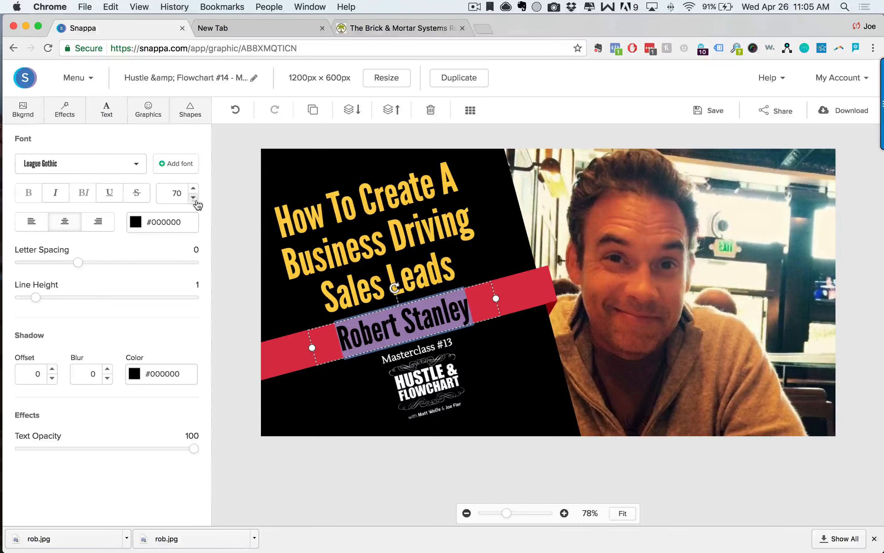
{"action": "left_click", "coordinate": [136, 224]}
{"action": "left_click", "coordinate": [216, 309]}
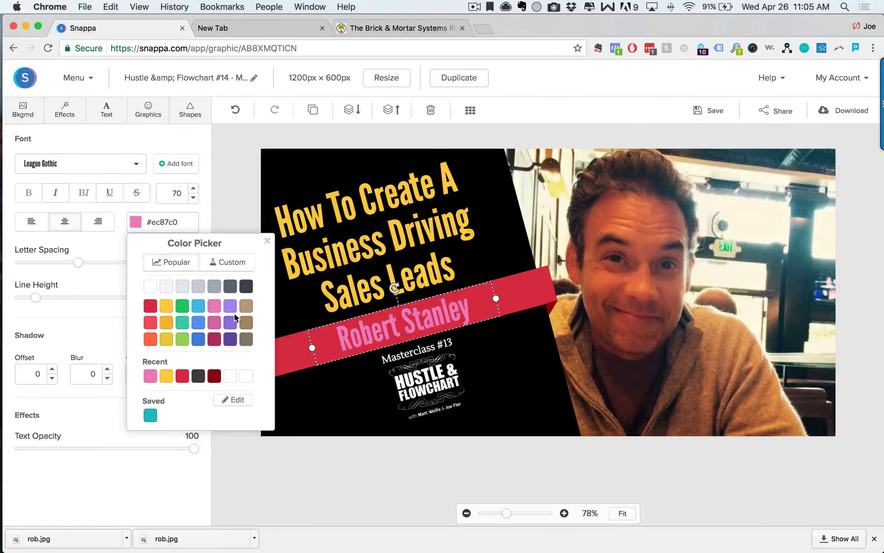
{"action": "left_click", "coordinate": [235, 287]}
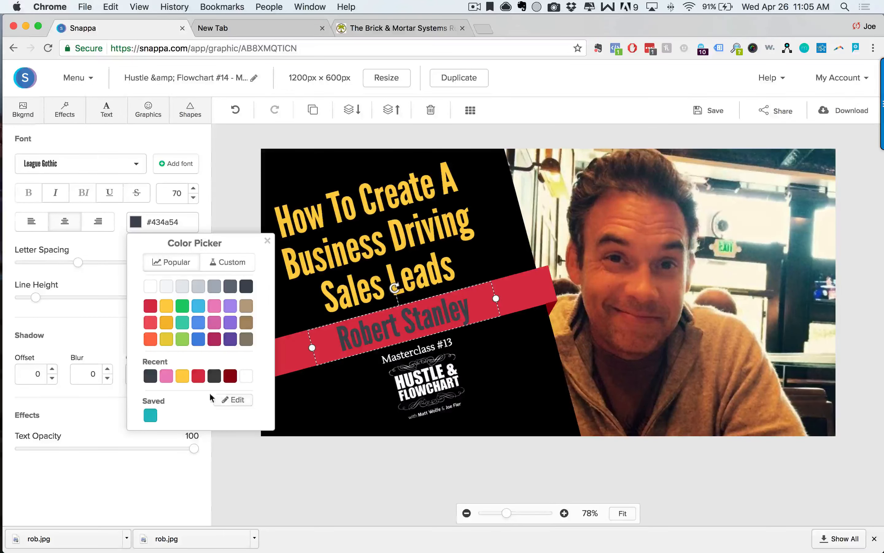
{"action": "left_click", "coordinate": [230, 263]}
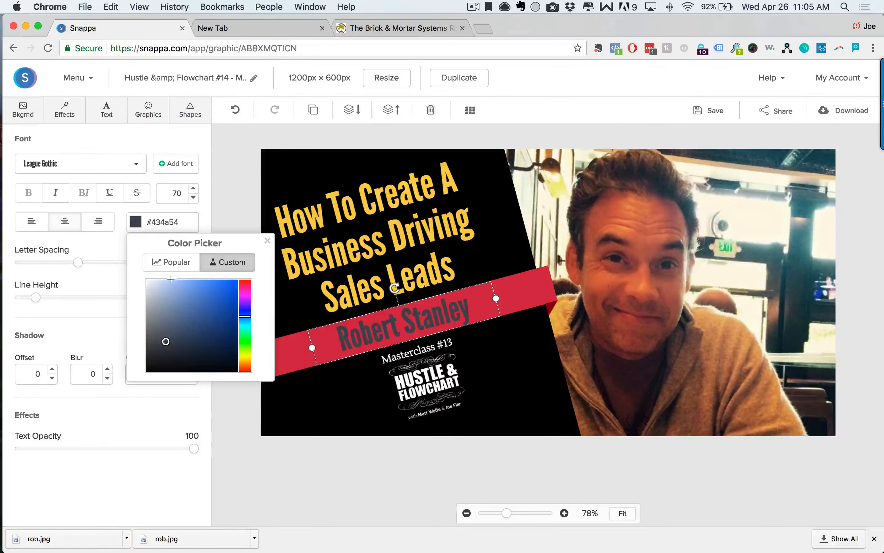
{"action": "left_click_drag", "start_coordinate": [223, 316], "coordinate": [265, 405]}
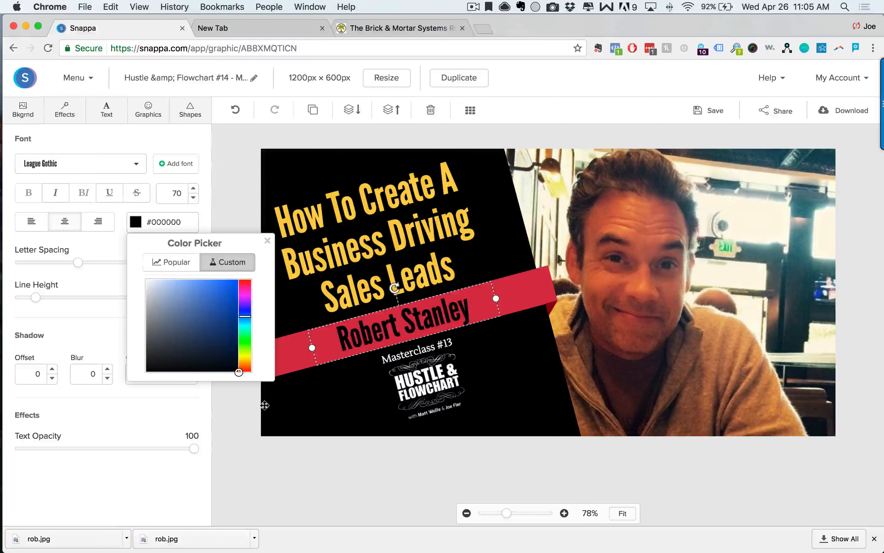
{"action": "left_click", "coordinate": [234, 421]}
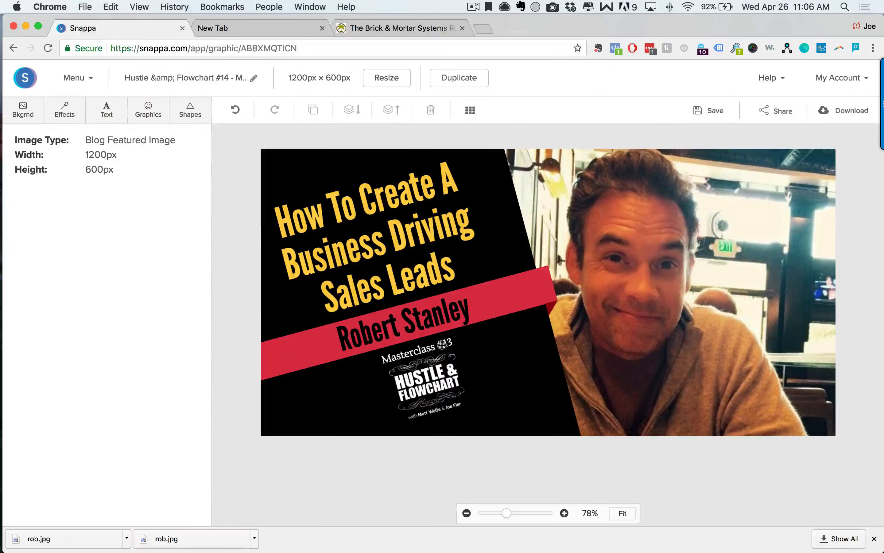
{"action": "left_click", "coordinate": [392, 33]}
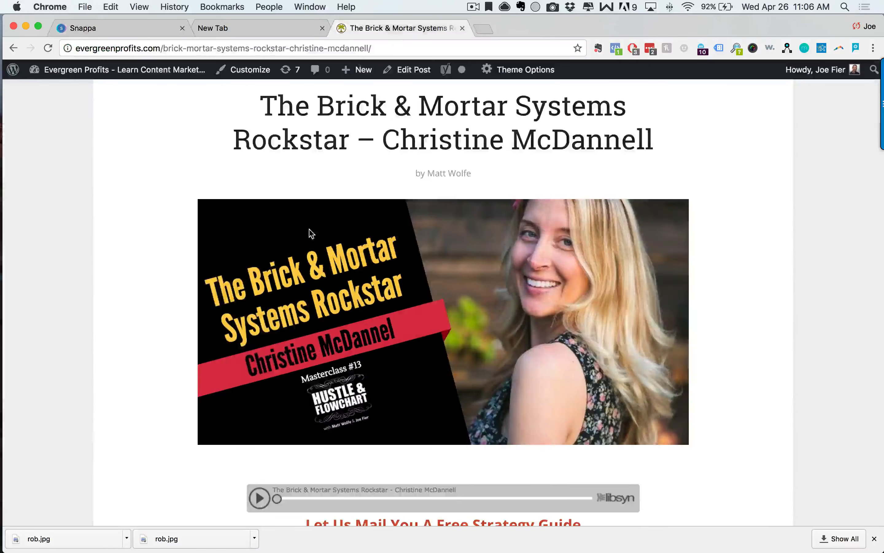
{"action": "scroll", "coordinate": [227, 222], "scroll_direction": "up", "scroll_amount": 5}
{"action": "left_click", "coordinate": [13, 48]}
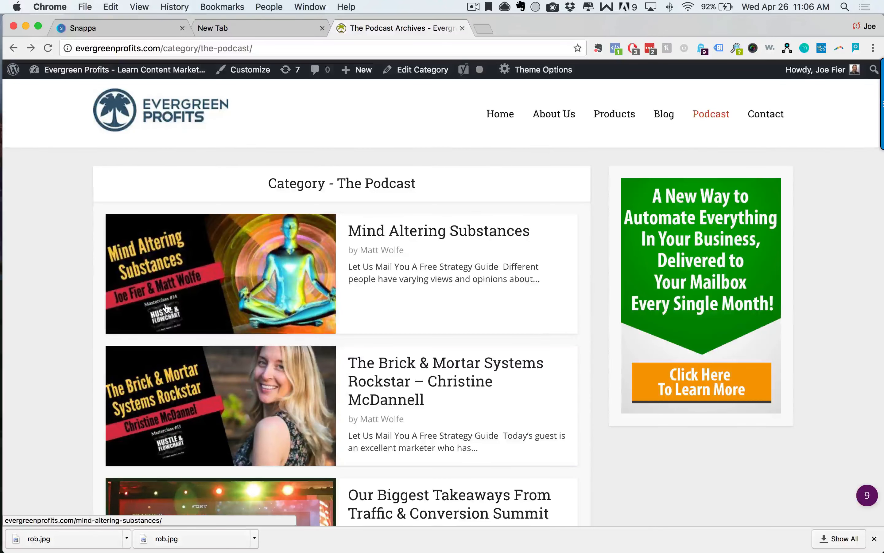
{"action": "left_click", "coordinate": [151, 29]}
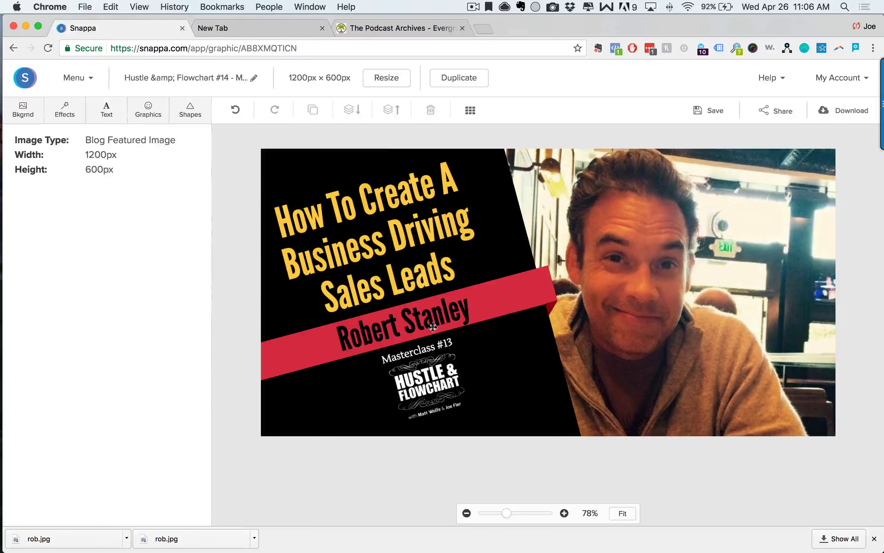
Change the logo text to read Masterclass #15.
{"action": "double_click", "coordinate": [444, 340]}
{"action": "type", "text": "13"}
{"action": "key", "text": "super+a"}
{"action": "left_click", "coordinate": [455, 340]}
{"action": "key", "text": "BackSpace"}
{"action": "type", "text": "5"}
{"action": "left_click", "coordinate": [412, 473]}
Rename the design 'Hustle & Flowchart #15 - ' followed by the new guest's name.
{"action": "left_click", "coordinate": [259, 82]}
{"action": "left_click", "coordinate": [204, 76]}
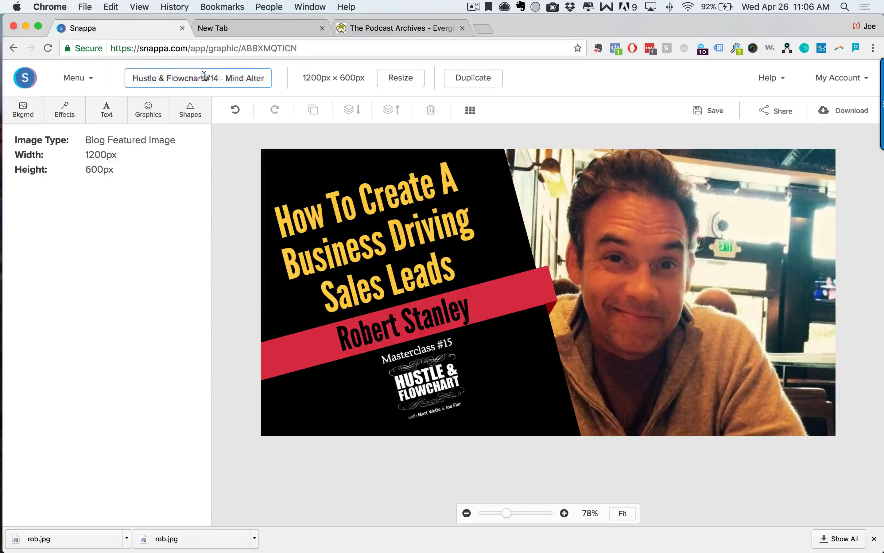
{"action": "left_click_drag", "start_coordinate": [231, 77], "coordinate": [360, 79]}
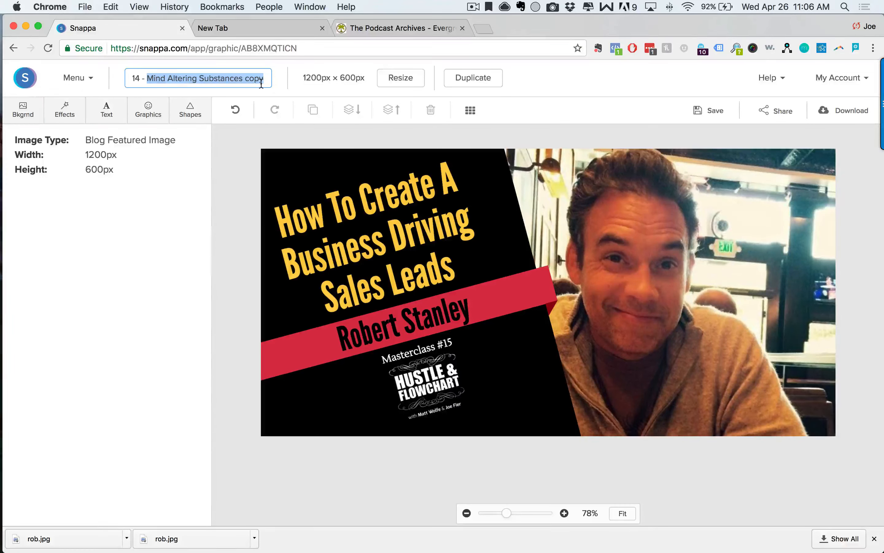
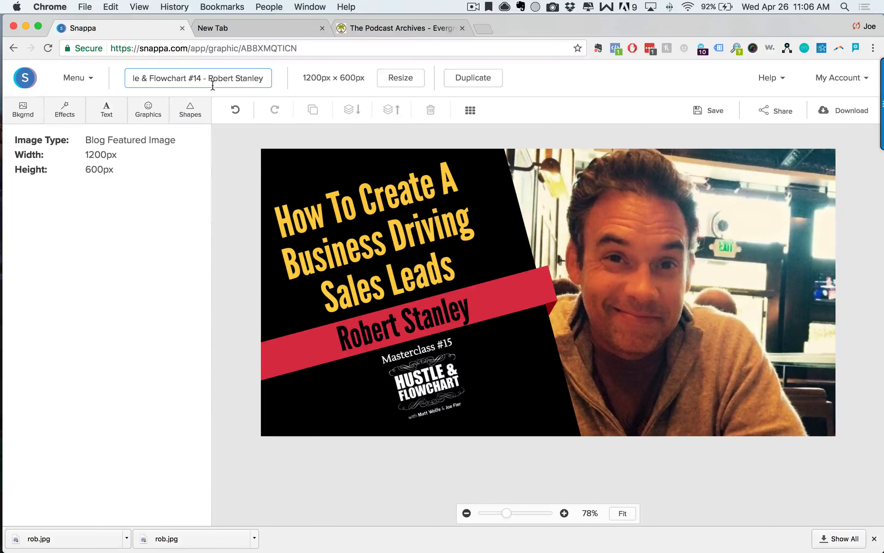
{"action": "type", "text": "5"}
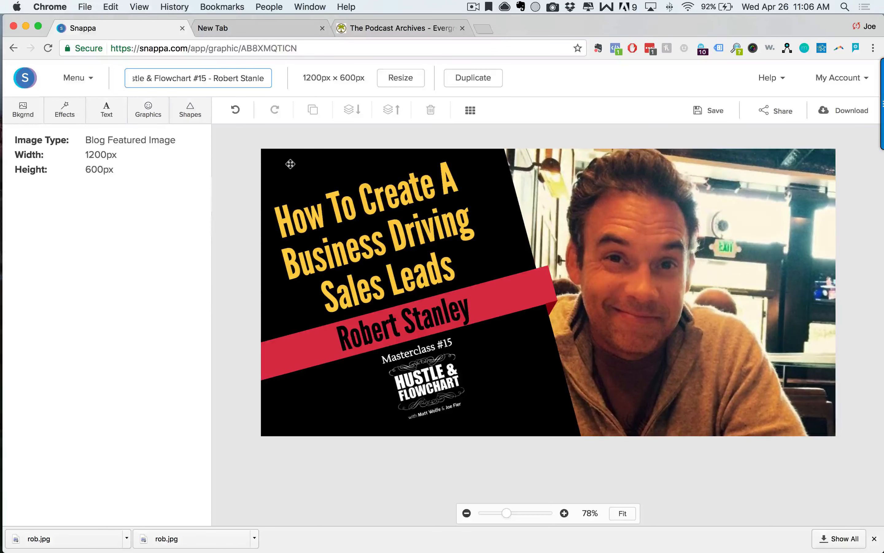
{"action": "left_click", "coordinate": [476, 8]}
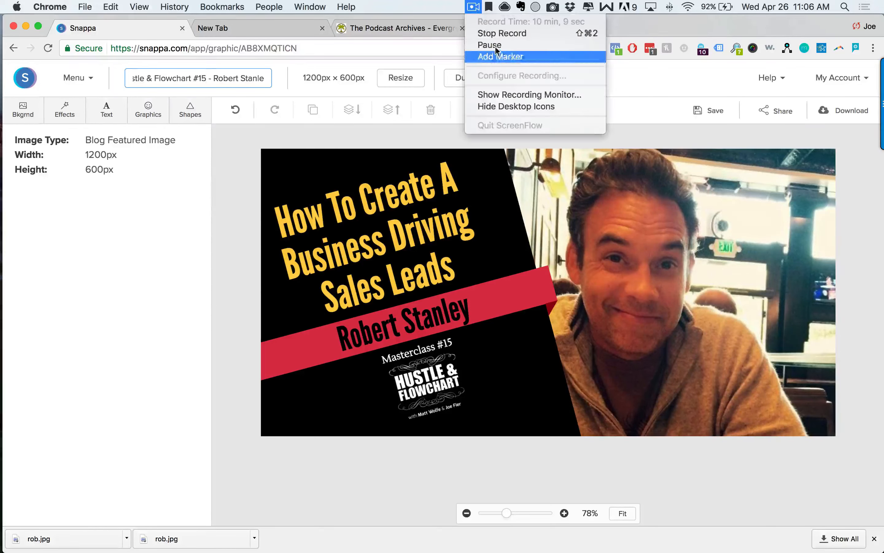
Confirm the new 'Hustle & Flowchart #15' title so the design saves.
{"action": "left_click", "coordinate": [480, 44]}
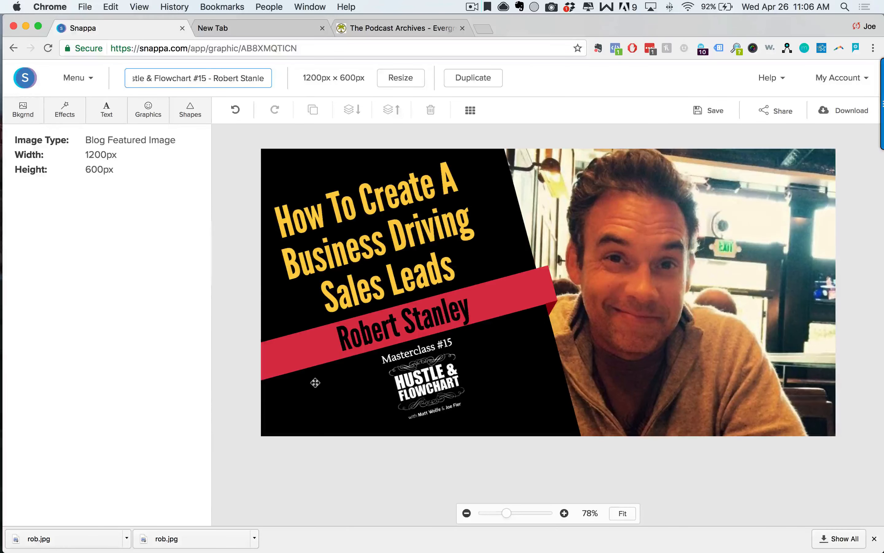
{"action": "left_click", "coordinate": [467, 4]}
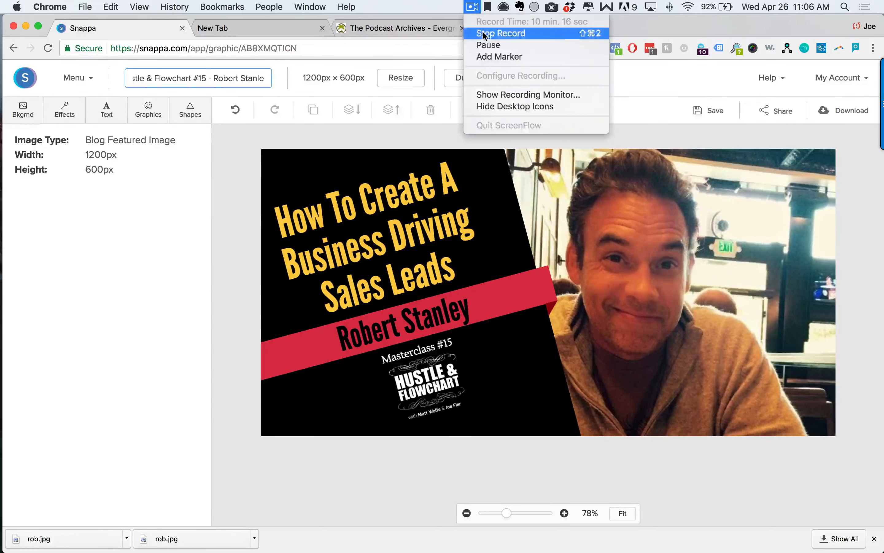
{"action": "left_click", "coordinate": [492, 45]}
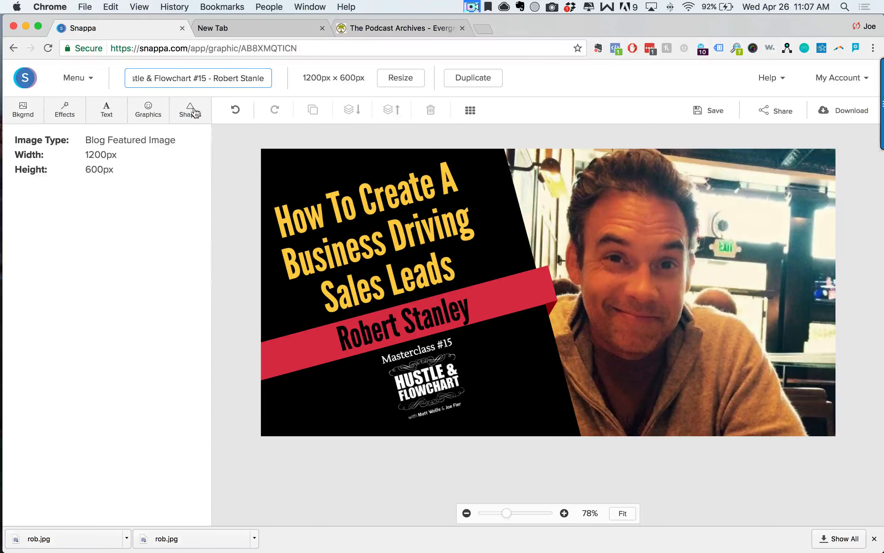
{"action": "left_click_drag", "start_coordinate": [215, 78], "coordinate": [291, 80]}
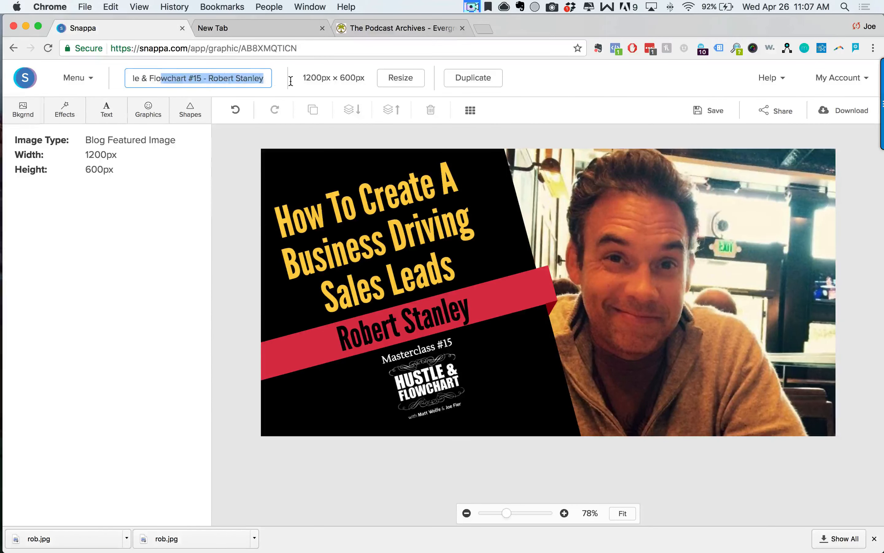
{"action": "left_click", "coordinate": [590, 86]}
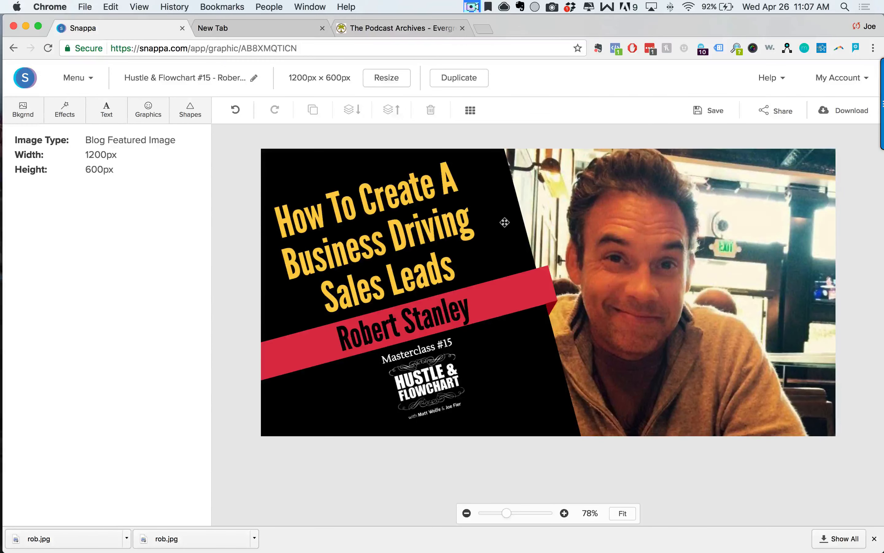
Download the graphic as a high-res PNG and open the downloaded file.
{"action": "left_click", "coordinate": [852, 113]}
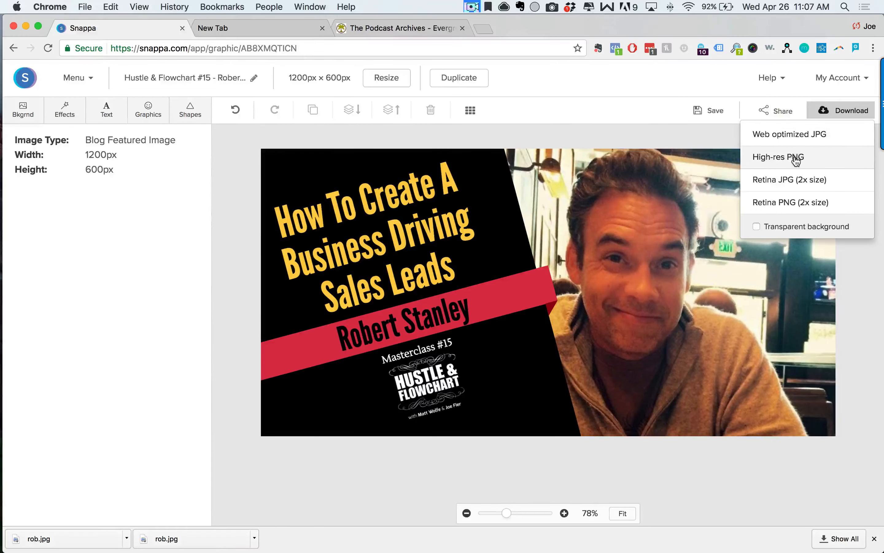
{"action": "left_click", "coordinate": [791, 158]}
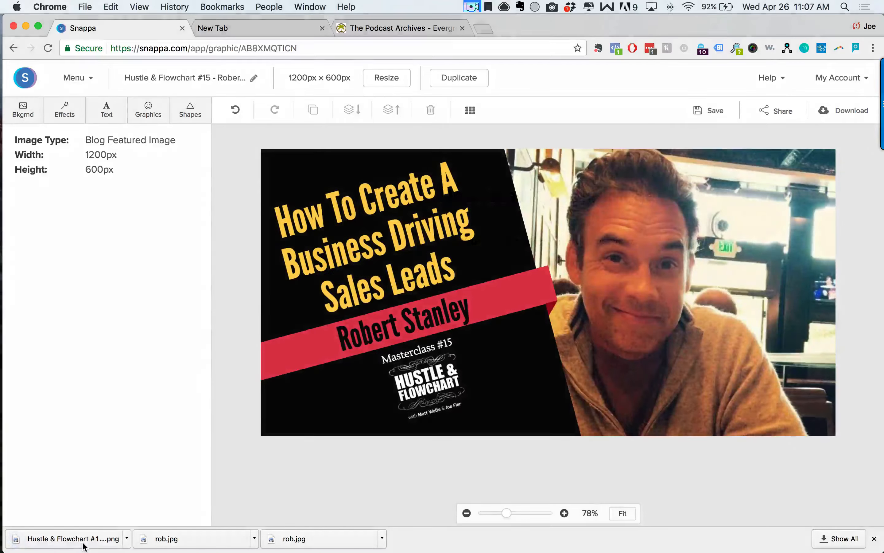
{"action": "left_click", "coordinate": [97, 540]}
Reposition and shrink the Preview window to review the PNG, then close it and return to the editor.
{"action": "left_click_drag", "start_coordinate": [309, 31], "coordinate": [393, 67]}
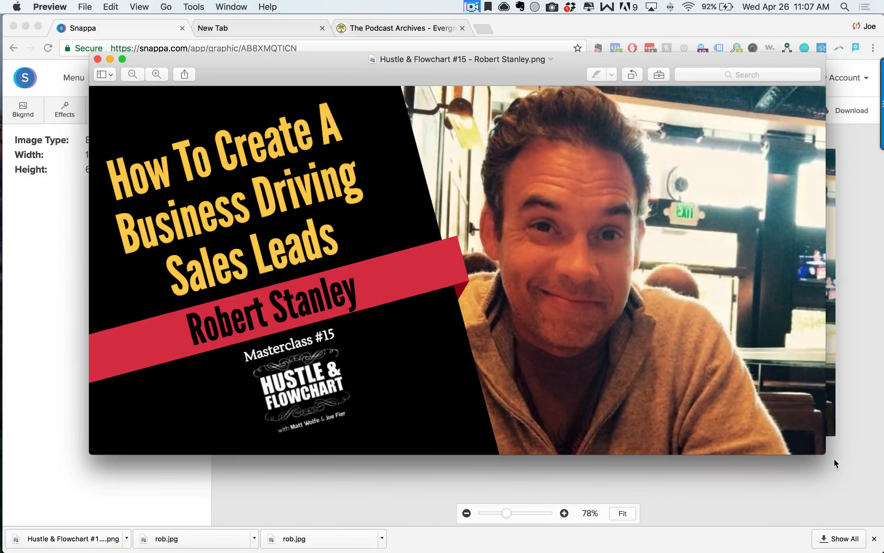
{"action": "left_click_drag", "start_coordinate": [827, 457], "coordinate": [546, 303]}
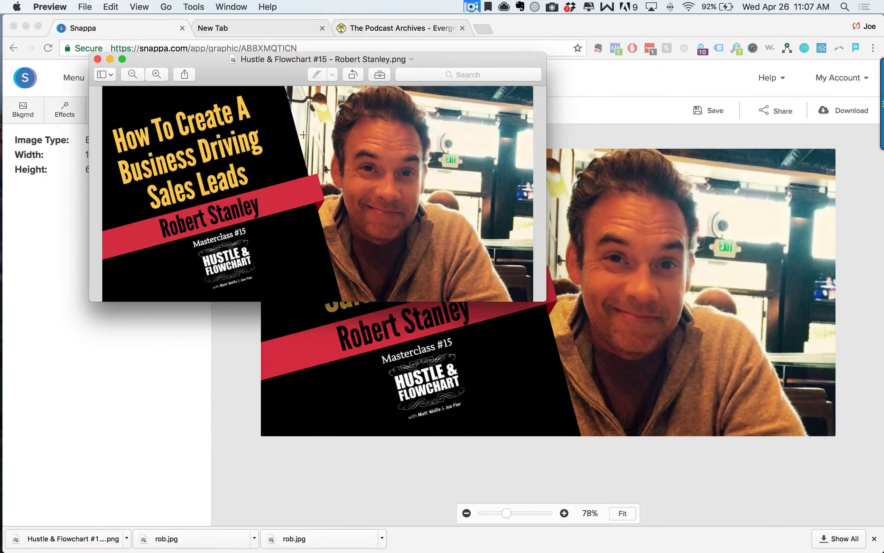
{"action": "left_click", "coordinate": [98, 59]}
{"action": "left_click", "coordinate": [203, 319]}
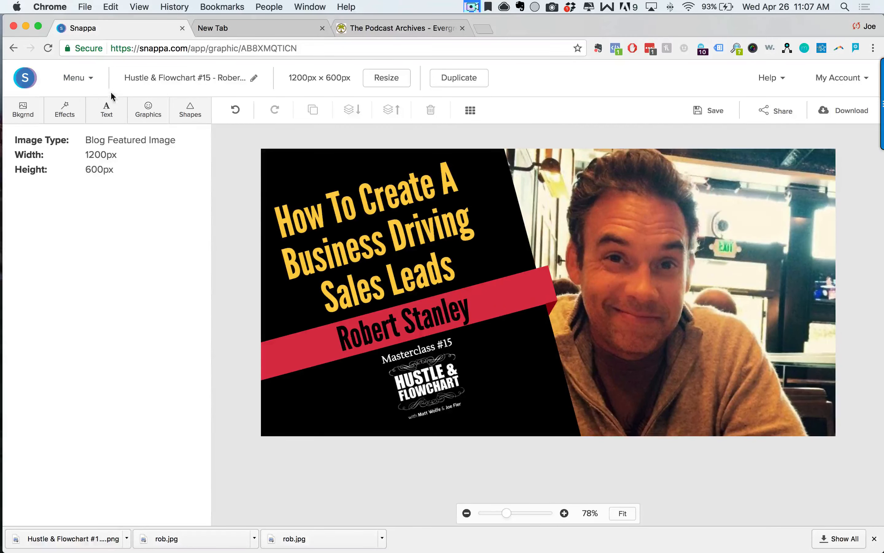
Start creating a new graphic and browse the list of sizes.
{"action": "left_click", "coordinate": [87, 94]}
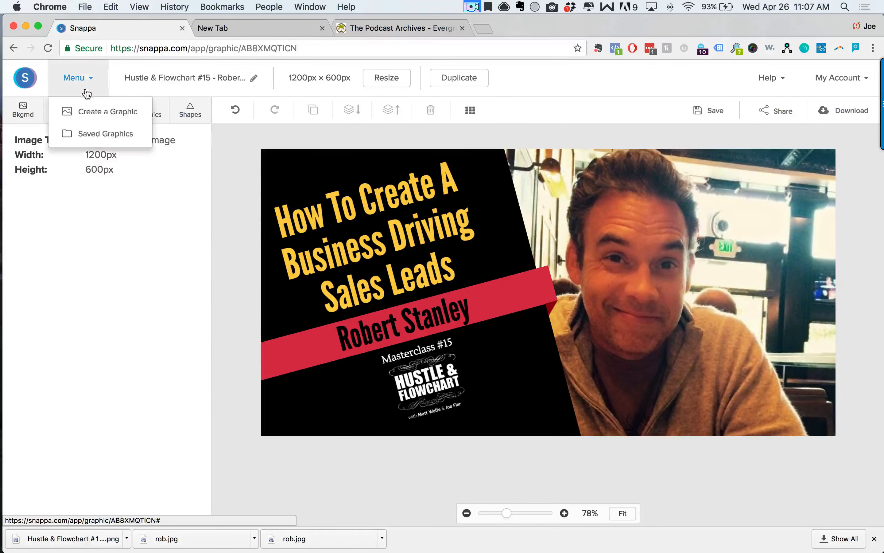
{"action": "left_click", "coordinate": [93, 113]}
{"action": "scroll", "coordinate": [604, 339], "scroll_direction": "down", "scroll_amount": 5}
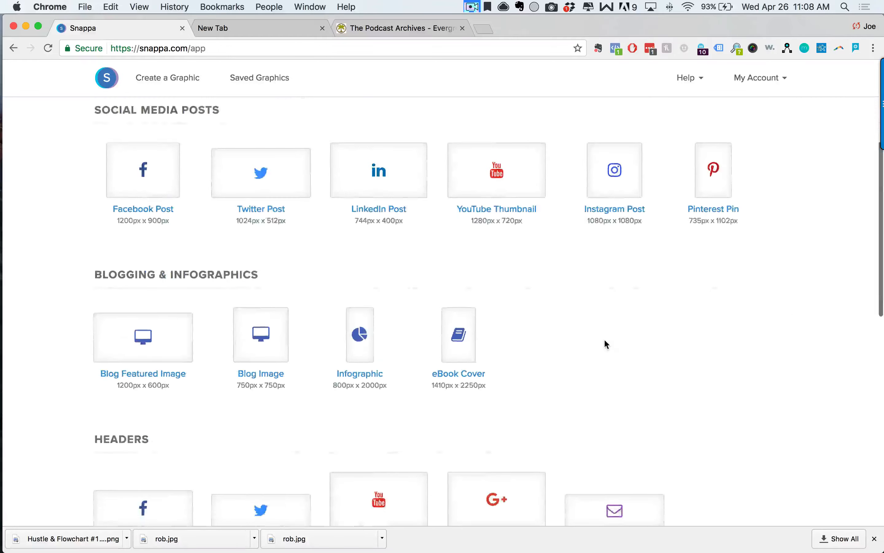
{"action": "scroll", "coordinate": [605, 343], "scroll_direction": "down", "scroll_amount": 8}
{"action": "scroll", "coordinate": [604, 343], "scroll_direction": "up", "scroll_amount": 6}
{"action": "scroll", "coordinate": [285, 384], "scroll_direction": "up", "scroll_amount": 3}
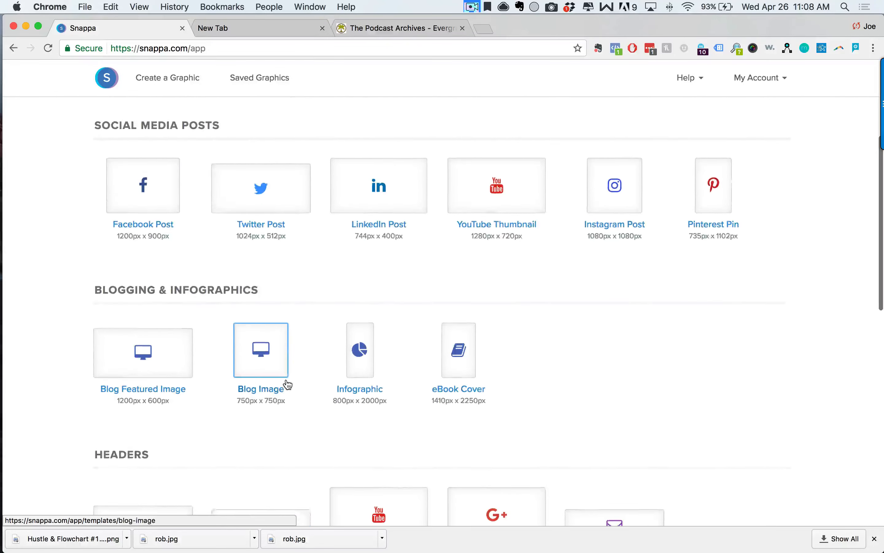
{"action": "scroll", "coordinate": [138, 286], "scroll_direction": "up", "scroll_amount": 2}
{"action": "scroll", "coordinate": [201, 336], "scroll_direction": "down", "scroll_amount": 10}
{"action": "scroll", "coordinate": [175, 294], "scroll_direction": "up", "scroll_amount": 2}
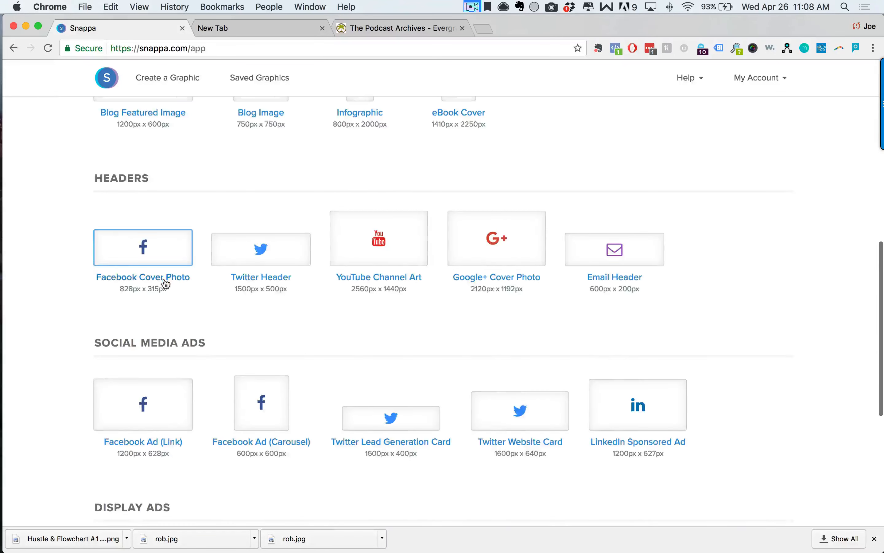
{"action": "scroll", "coordinate": [134, 361], "scroll_direction": "down", "scroll_amount": 8}
Choose the Facebook Ad (Link) 1200 x 628 size and browse its templates.
{"action": "left_click", "coordinate": [168, 122]}
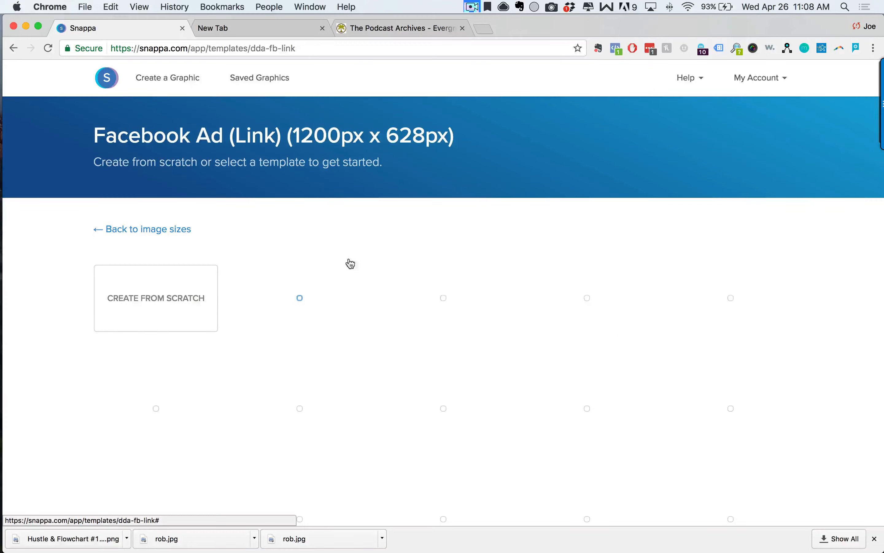
{"action": "scroll", "coordinate": [817, 429], "scroll_direction": "down", "scroll_amount": 4}
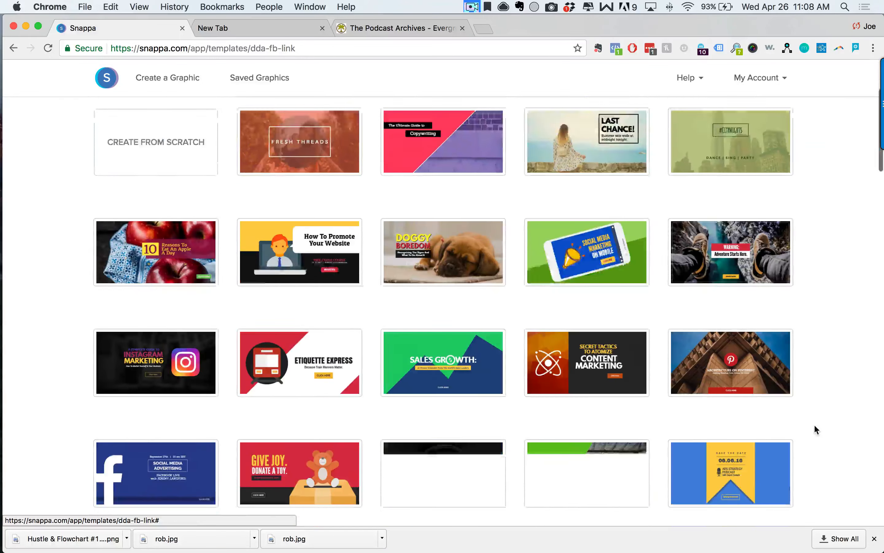
{"action": "scroll", "coordinate": [817, 429], "scroll_direction": "down", "scroll_amount": 5}
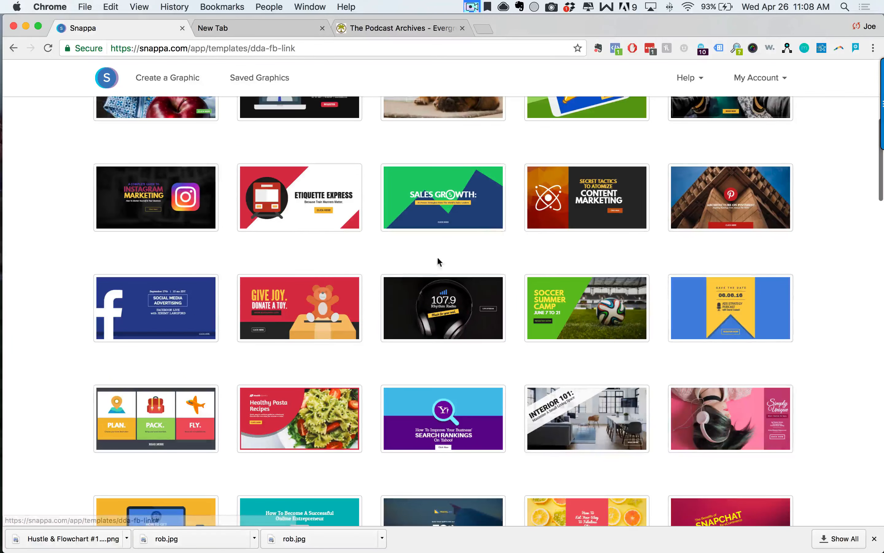
{"action": "scroll", "coordinate": [418, 326], "scroll_direction": "down", "scroll_amount": 5}
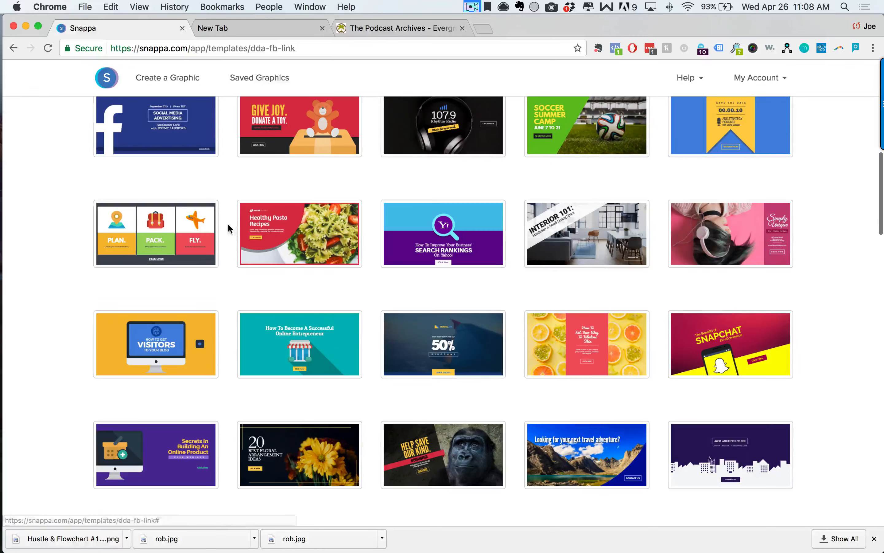
{"action": "scroll", "coordinate": [384, 278], "scroll_direction": "up", "scroll_amount": 7}
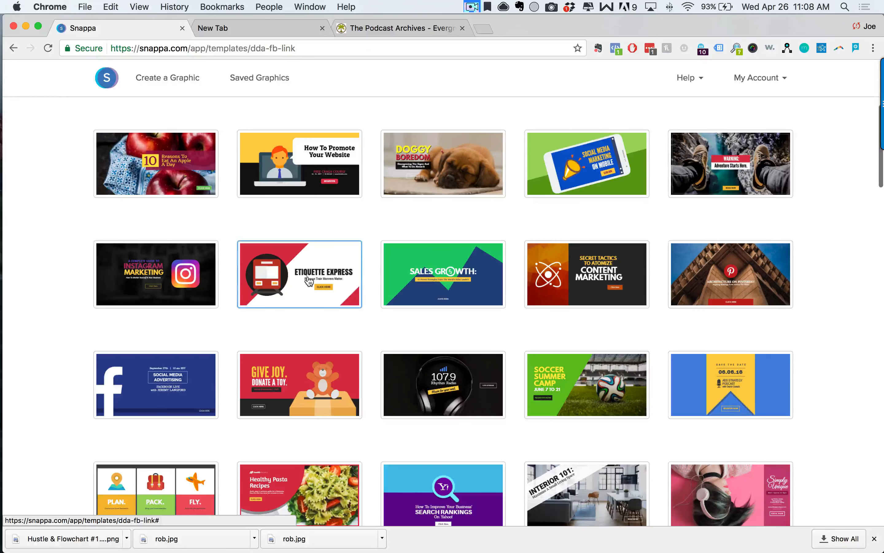
Open the Etiquette Express template, then undo trial moves of the train and black circle.
{"action": "left_click", "coordinate": [308, 281]}
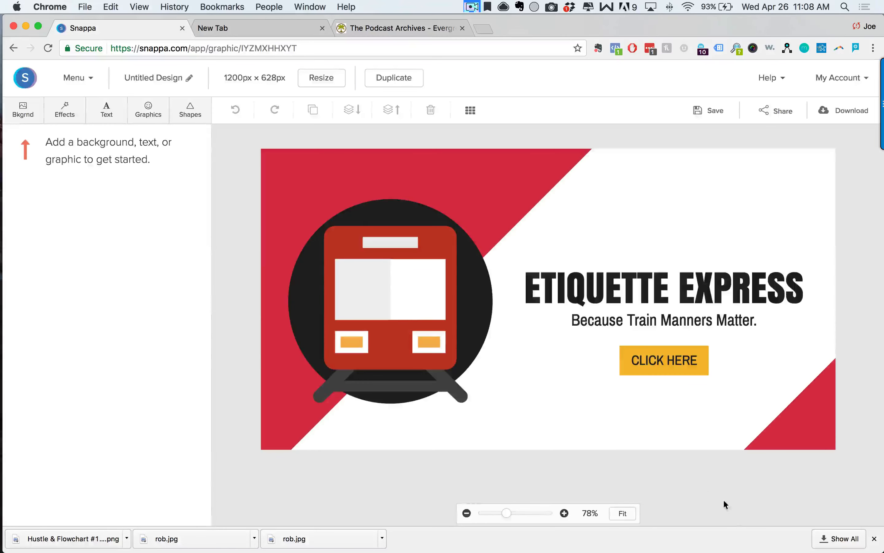
{"action": "left_click", "coordinate": [408, 286]}
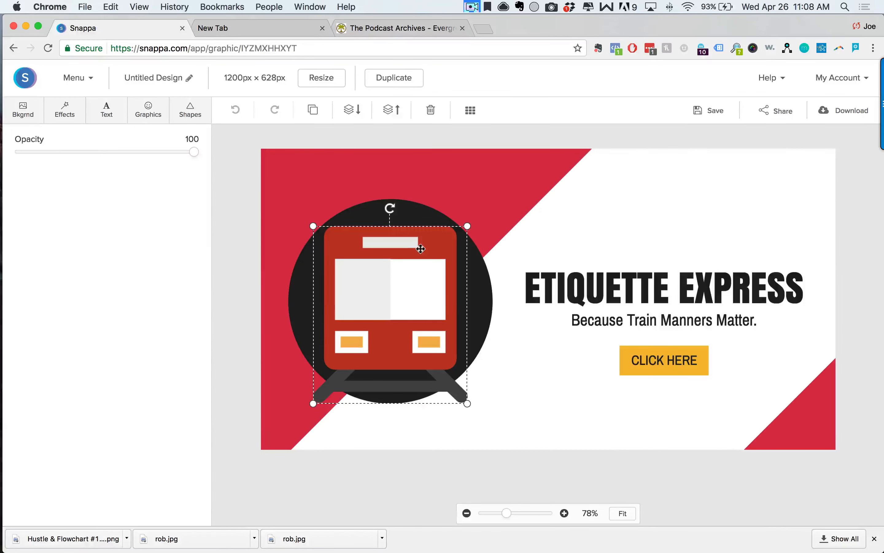
{"action": "left_click_drag", "start_coordinate": [394, 309], "coordinate": [492, 254]}
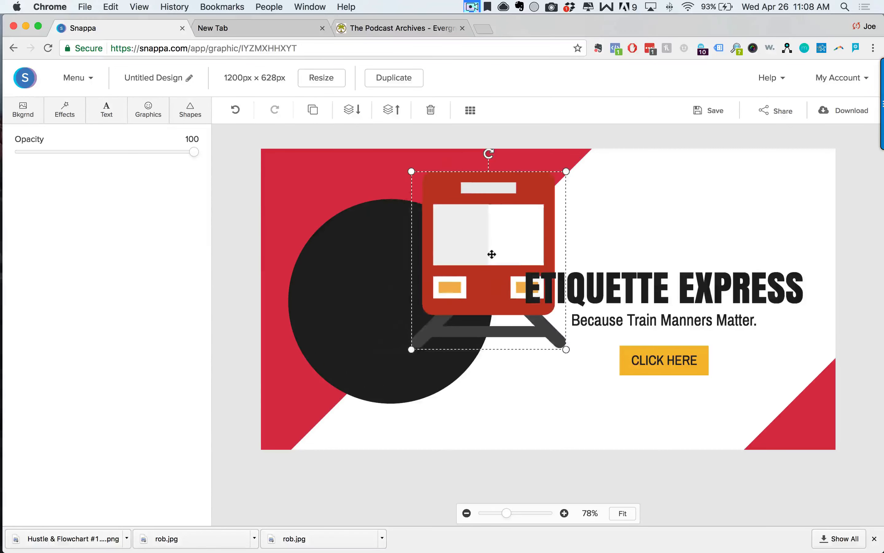
{"action": "key", "text": "super+z"}
{"action": "left_click_drag", "start_coordinate": [480, 288], "coordinate": [522, 283]}
{"action": "key", "text": "super+z"}
Shift the white diagonal band across the canvas.
{"action": "left_click", "coordinate": [604, 196]}
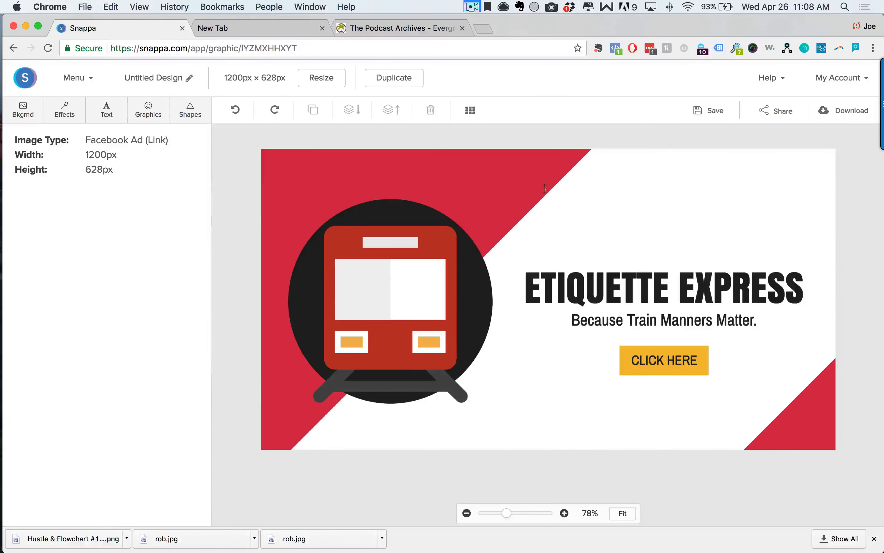
{"action": "left_click_drag", "start_coordinate": [545, 188], "coordinate": [446, 333]}
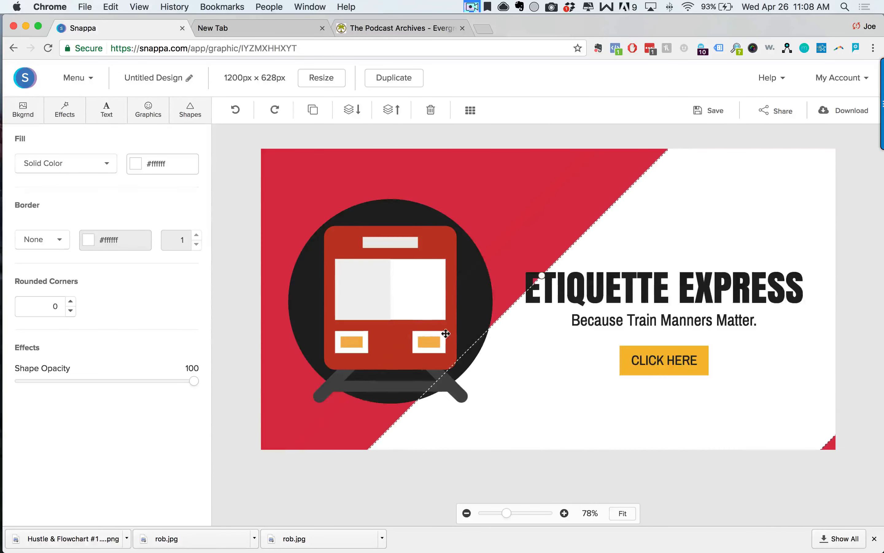
{"action": "left_click", "coordinate": [554, 458]}
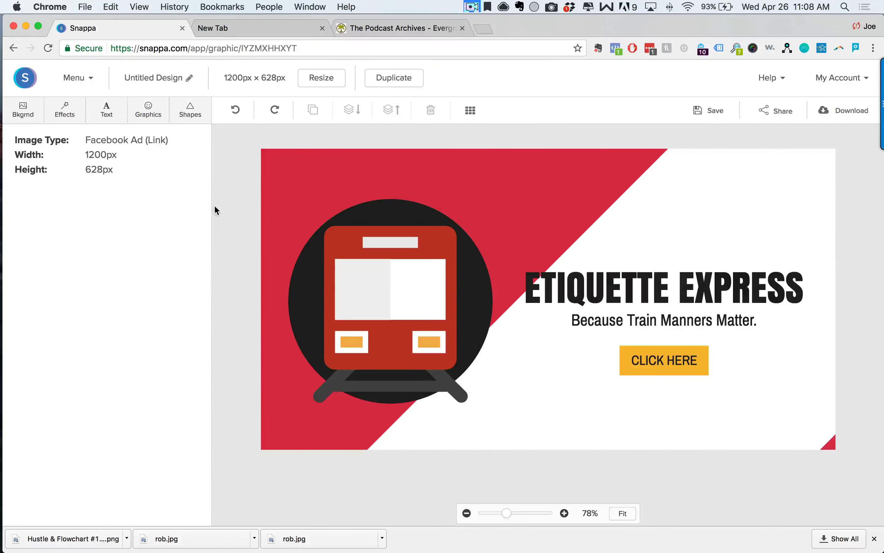
Delete the train graphic from the black circle.
{"action": "left_click", "coordinate": [393, 323]}
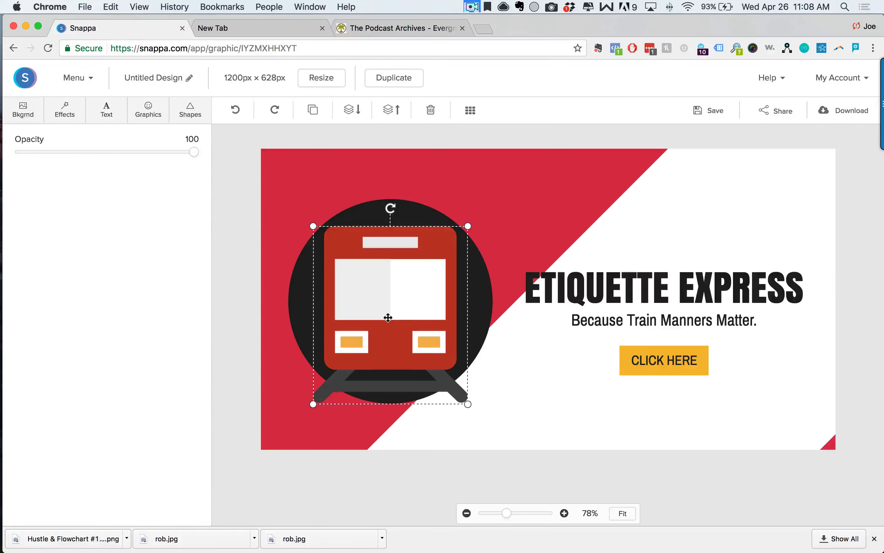
{"action": "key", "text": "Delete"}
{"action": "left_click", "coordinate": [149, 110]}
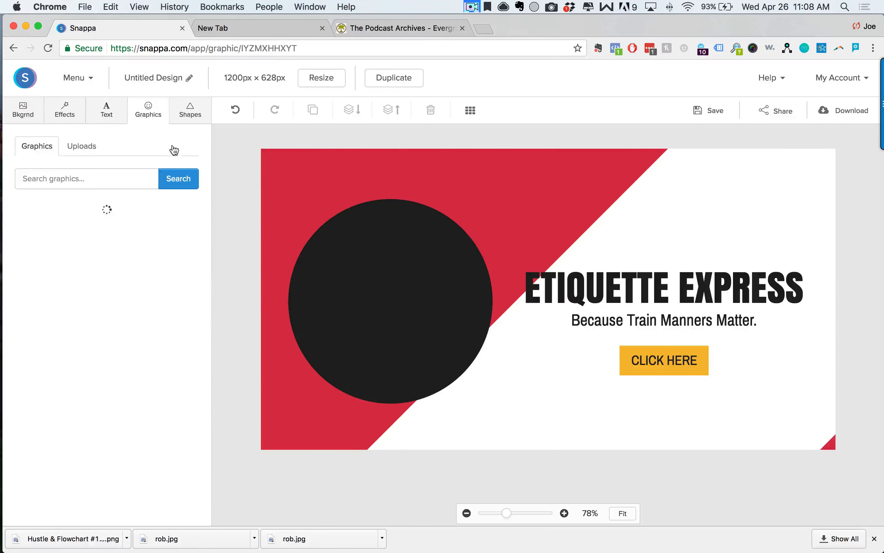
Search graphics for 'dog' and place the hot dog icon, resized and centred in the black circle.
{"action": "left_click", "coordinate": [77, 178]}
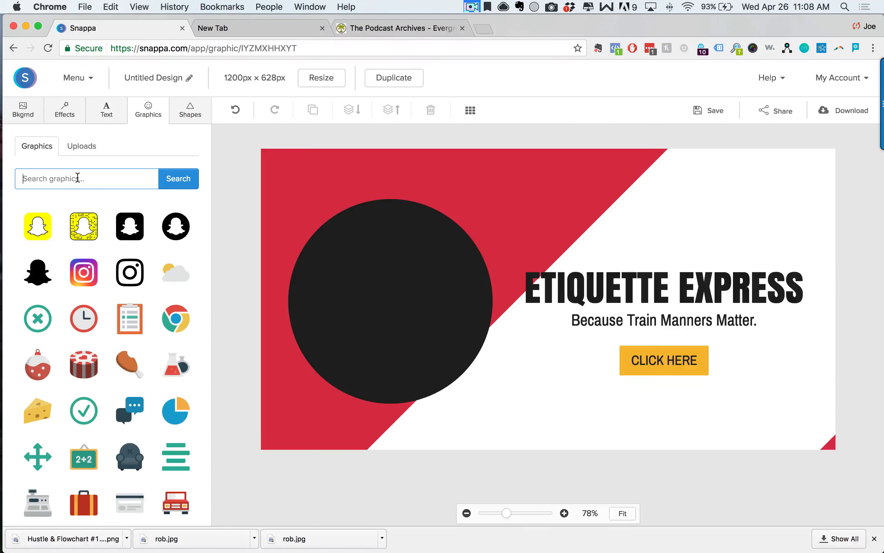
{"action": "type", "text": "dog"}
{"action": "left_click", "coordinate": [161, 190]}
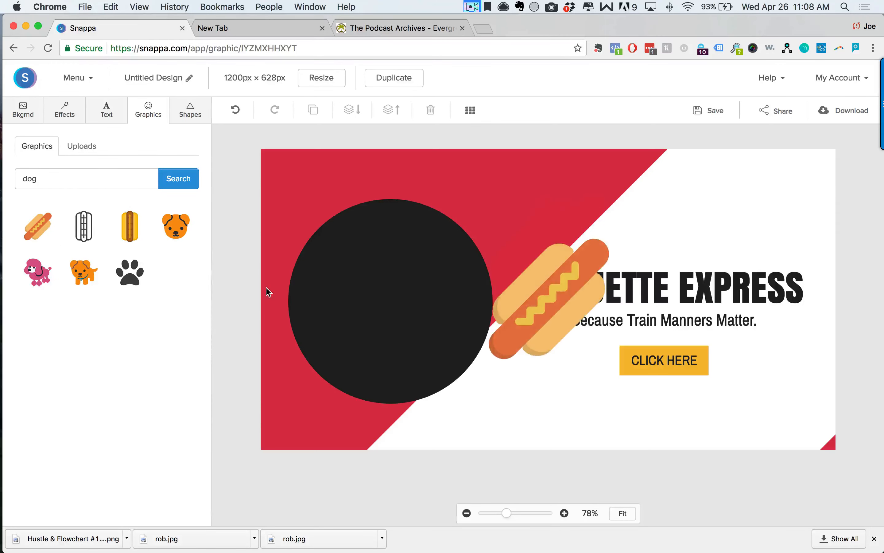
{"action": "left_click_drag", "start_coordinate": [562, 296], "coordinate": [409, 289]}
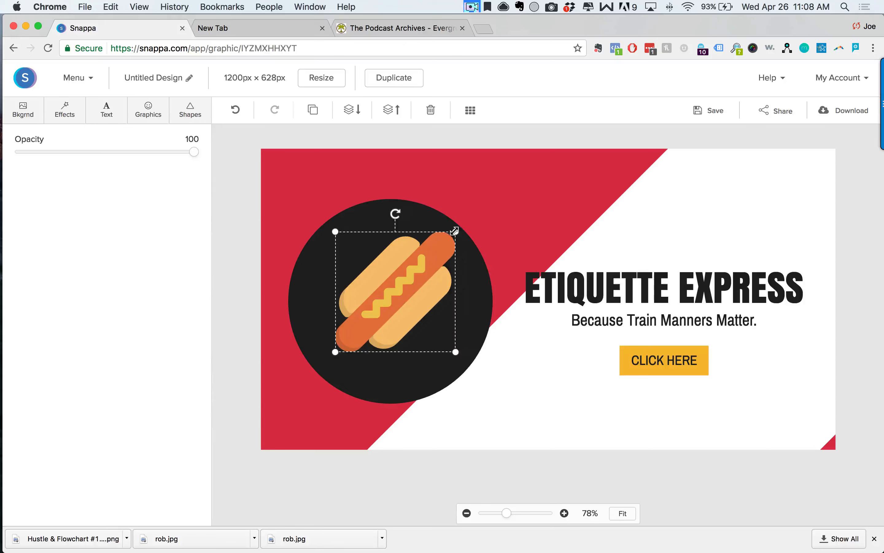
{"action": "left_click_drag", "start_coordinate": [455, 231], "coordinate": [516, 198]}
{"action": "left_click_drag", "start_coordinate": [457, 248], "coordinate": [423, 299]}
{"action": "left_click_drag", "start_coordinate": [293, 395], "coordinate": [347, 338]}
{"action": "left_click_drag", "start_coordinate": [386, 303], "coordinate": [362, 331]}
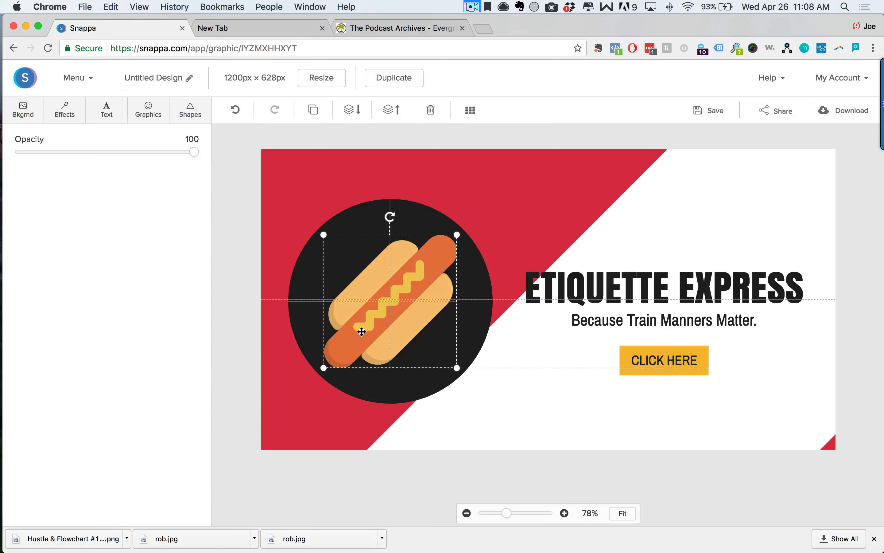
{"action": "left_click", "coordinate": [303, 391]}
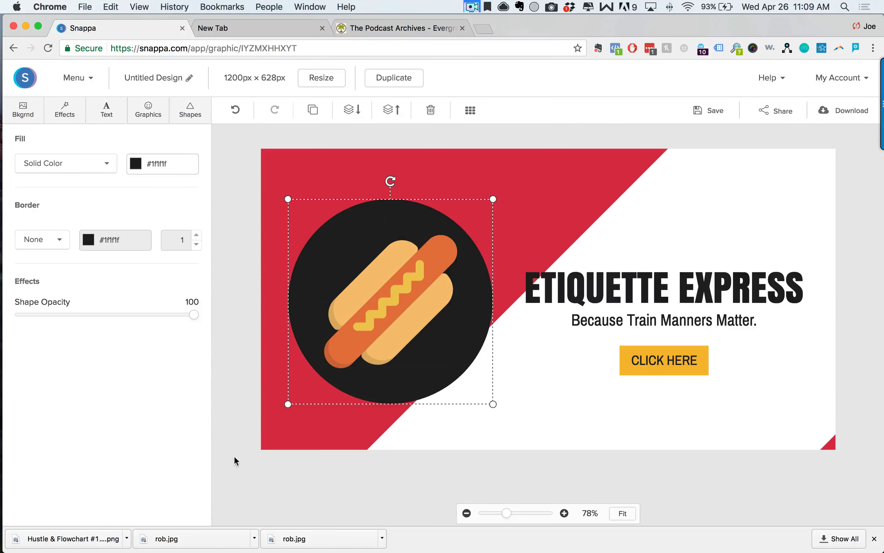
Fill the white diagonal band with green #2ecc71.
{"action": "left_click", "coordinate": [298, 435]}
{"action": "left_click", "coordinate": [505, 441]}
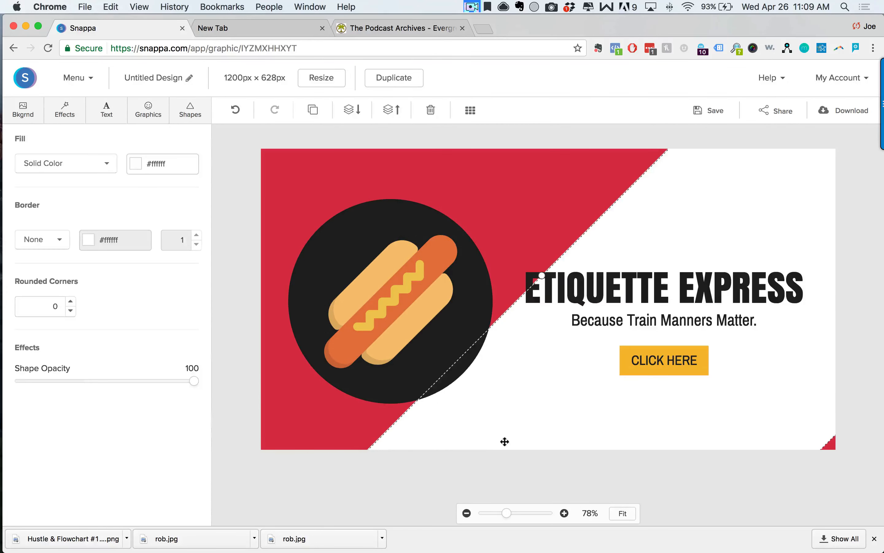
{"action": "double_click", "coordinate": [162, 168]}
{"action": "left_click", "coordinate": [183, 252]}
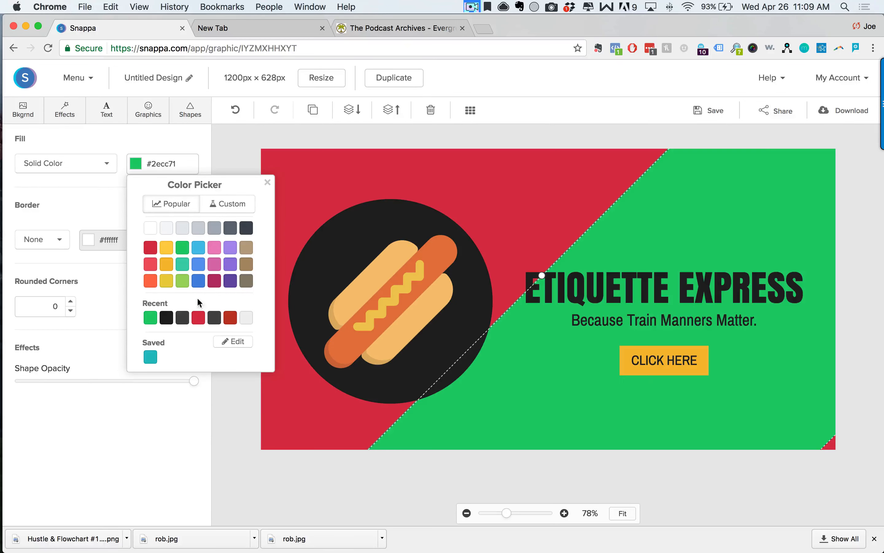
{"action": "left_click", "coordinate": [390, 462]}
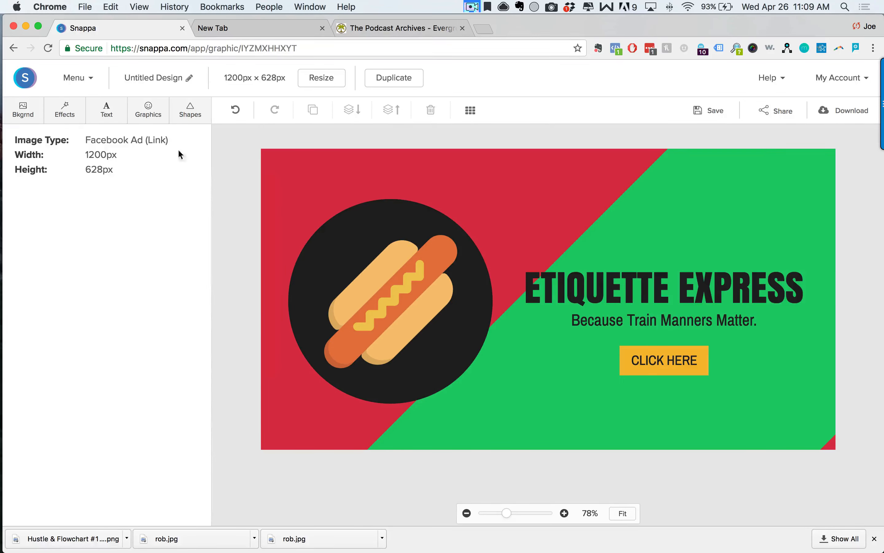
{"action": "left_click", "coordinate": [24, 111]}
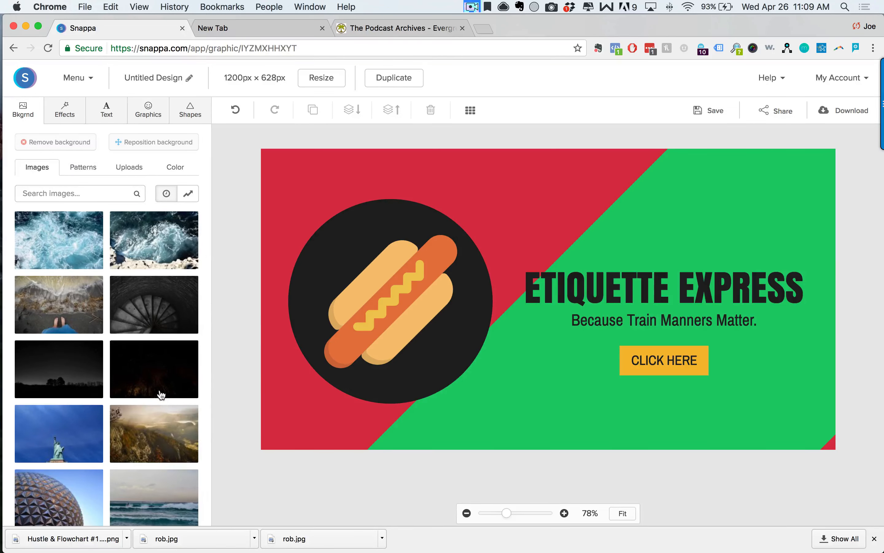
Set the glasses photo as the design's background.
{"action": "scroll", "coordinate": [157, 399], "scroll_direction": "down", "scroll_amount": 10}
{"action": "scroll", "coordinate": [121, 364], "scroll_direction": "down", "scroll_amount": 15}
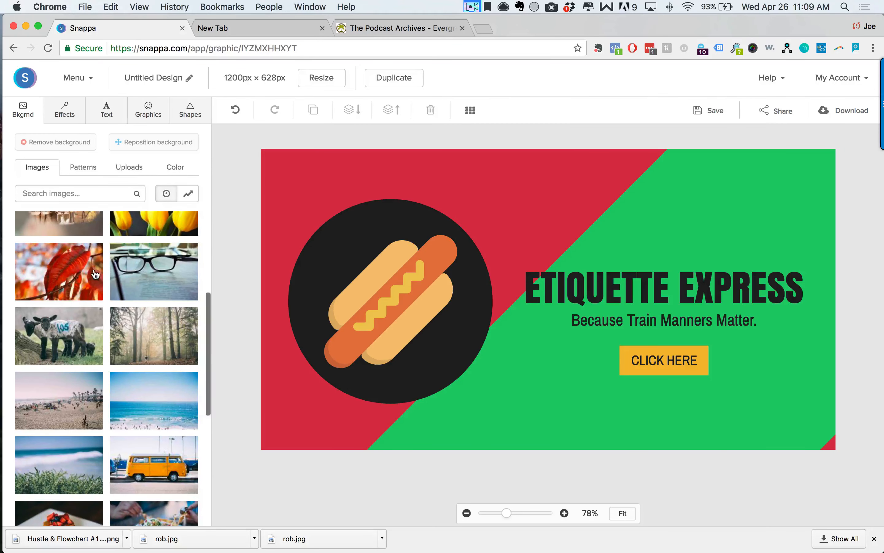
{"action": "left_click", "coordinate": [159, 274]}
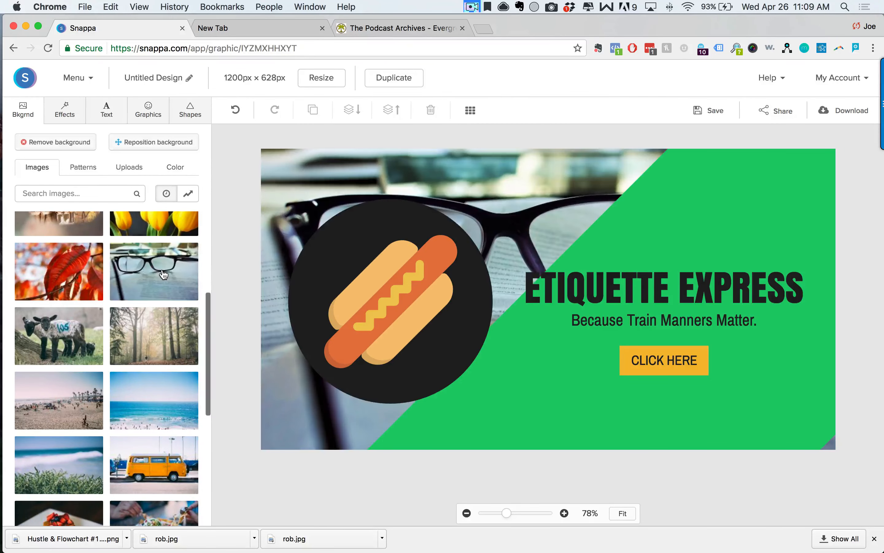
Delete the green diagonal band and remove the glasses photo, leaving a plain red background.
{"action": "left_click", "coordinate": [590, 435]}
{"action": "key", "text": "BackSpace"}
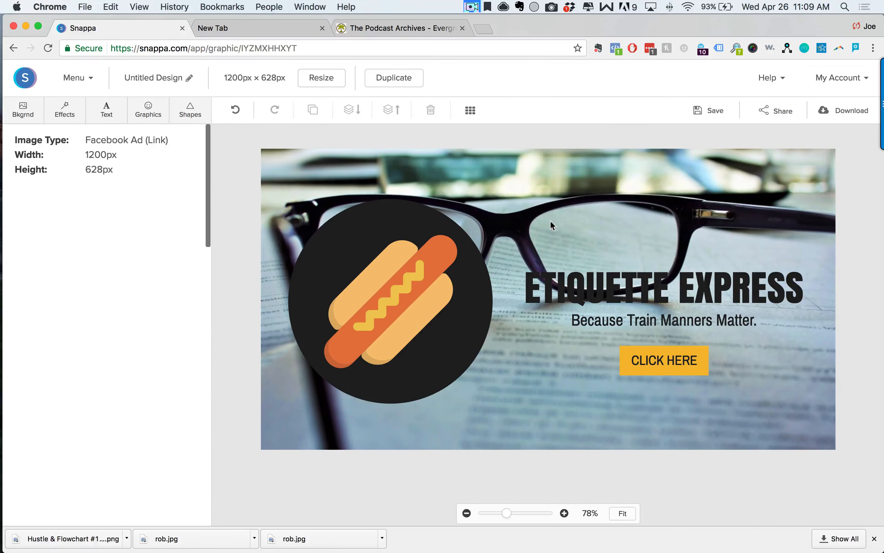
{"action": "left_click", "coordinate": [22, 111]}
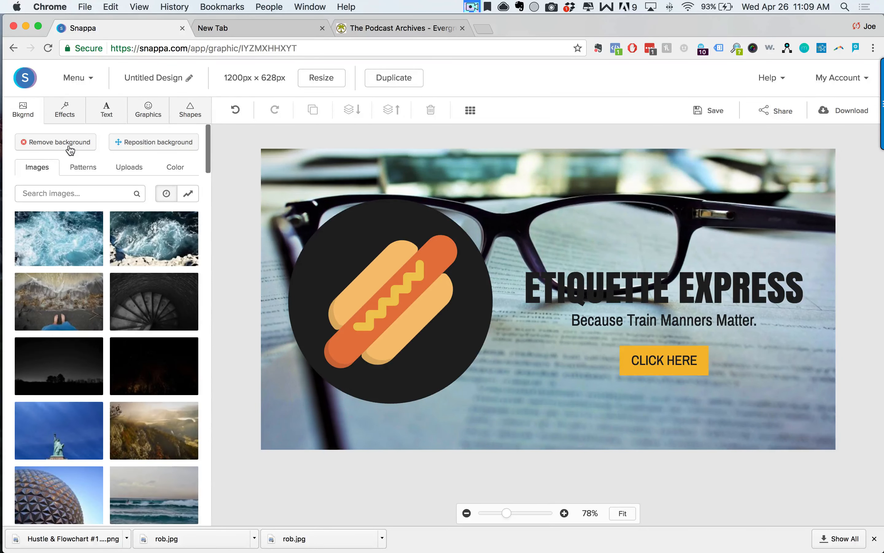
{"action": "left_click", "coordinate": [68, 148]}
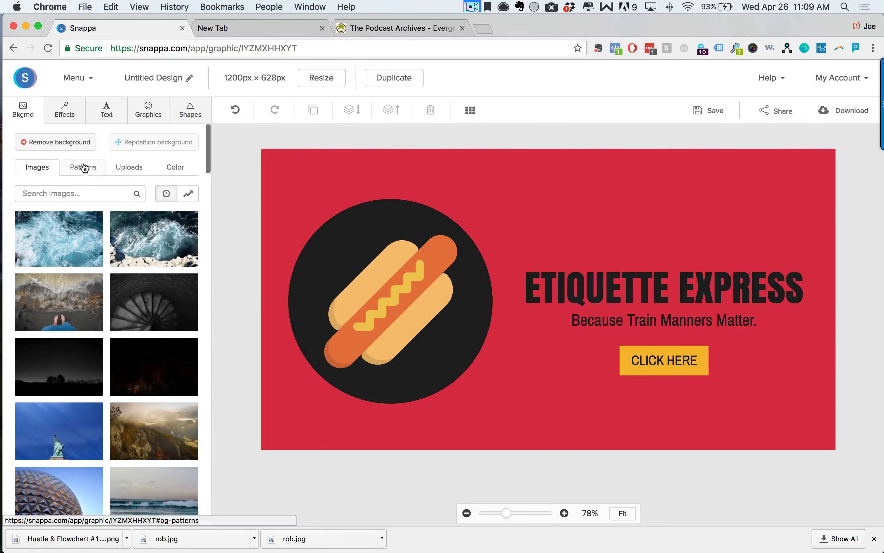
Try crimson, teal and purple low-poly patterns, then apply the wooden plank pattern background.
{"action": "left_click", "coordinate": [83, 166]}
{"action": "scroll", "coordinate": [78, 365], "scroll_direction": "down", "scroll_amount": 2}
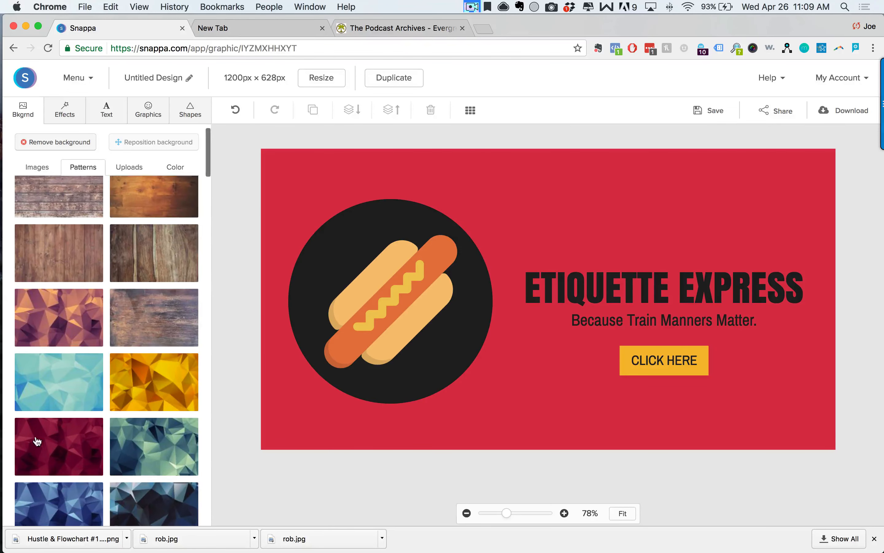
{"action": "left_click", "coordinate": [75, 446]}
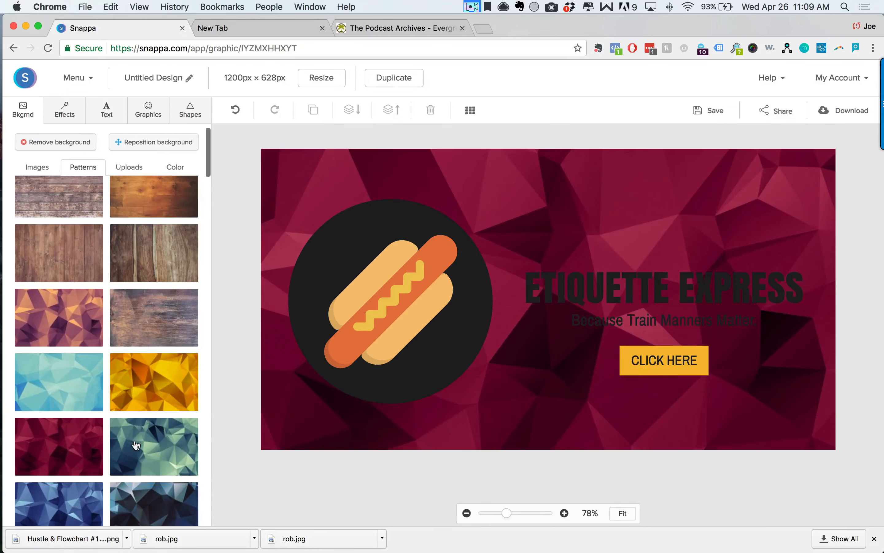
{"action": "left_click", "coordinate": [56, 380]}
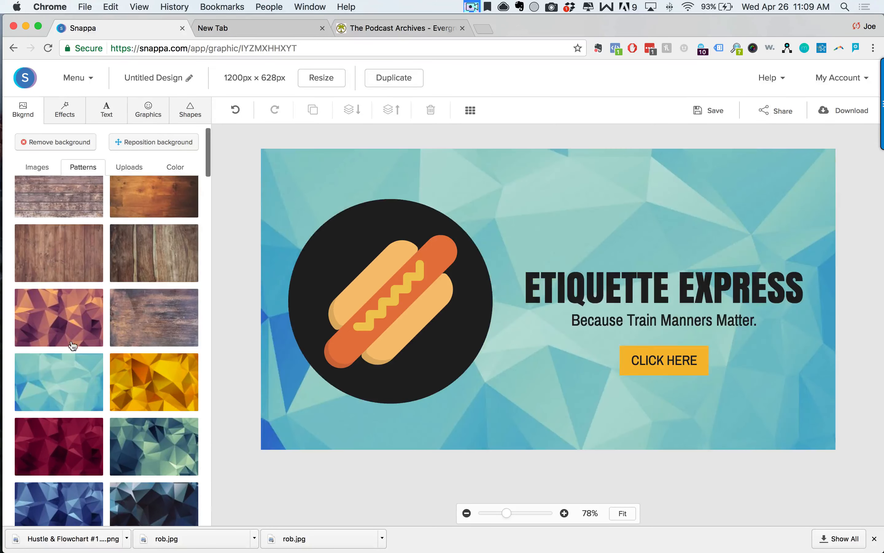
{"action": "left_click", "coordinate": [75, 322]}
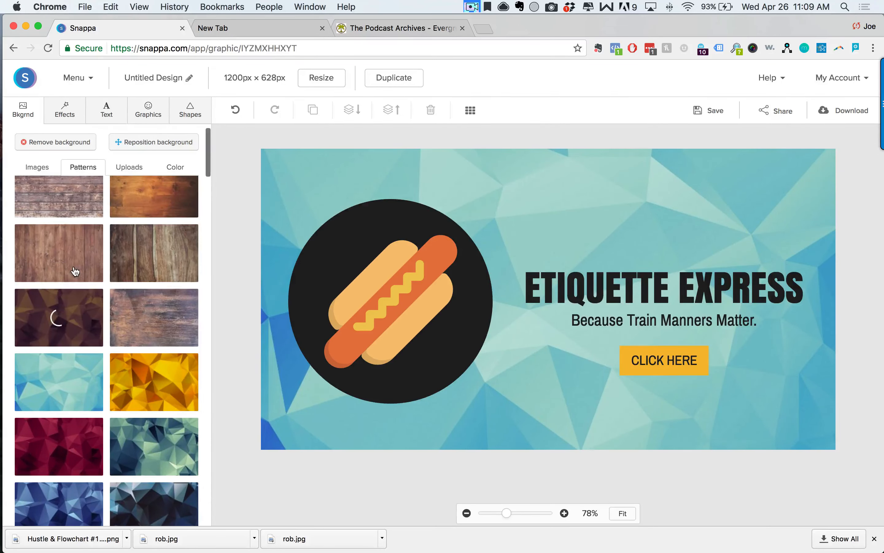
{"action": "left_click", "coordinate": [71, 257]}
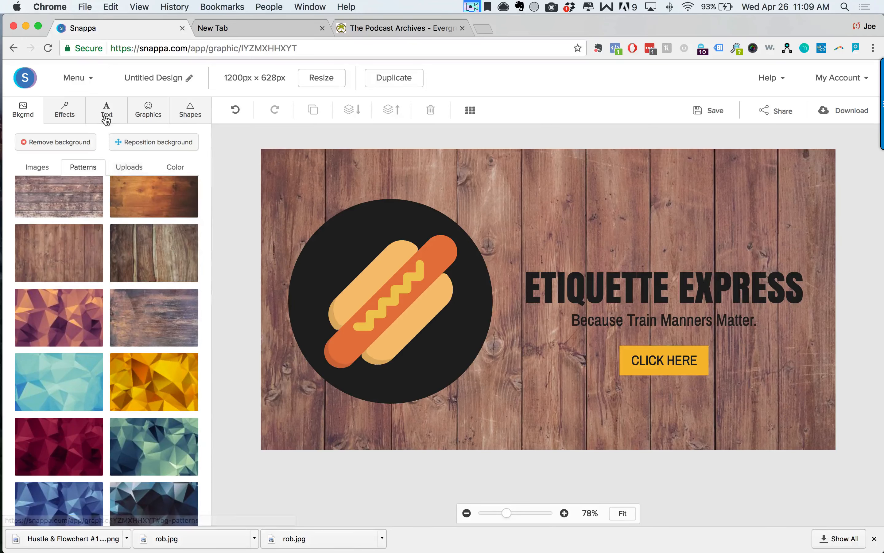
{"action": "left_click", "coordinate": [68, 112]}
Set background effects to Blur 50, Hue -4 and Saturation 62 for a blurred orange look.
{"action": "mouse_move", "coordinate": [21, 152]}
{"action": "left_mouse_down"}
{"action": "mouse_move", "coordinate": [102, 154]}
{"action": "mouse_move", "coordinate": [20, 154]}
{"action": "left_mouse_up"}
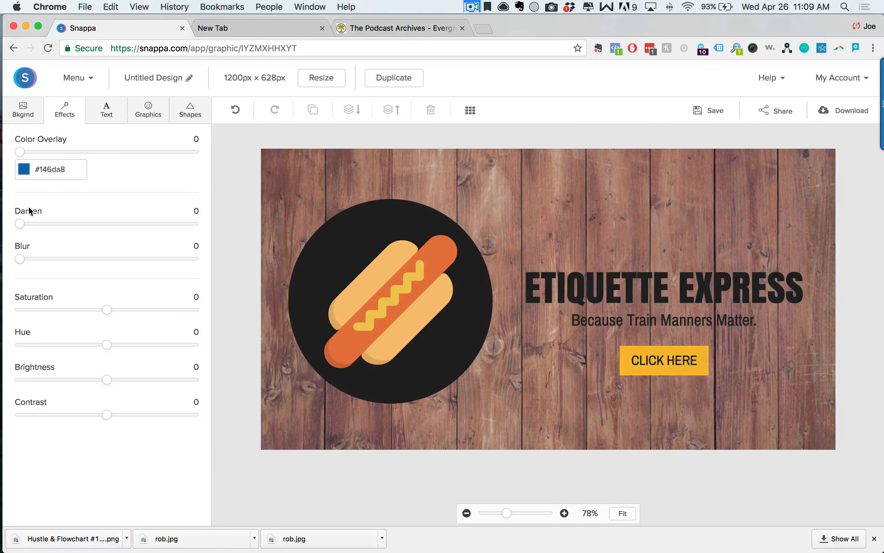
{"action": "mouse_move", "coordinate": [25, 227]}
{"action": "left_mouse_down"}
{"action": "mouse_move", "coordinate": [107, 229]}
{"action": "mouse_move", "coordinate": [21, 227]}
{"action": "left_mouse_up"}
{"action": "left_click_drag", "start_coordinate": [25, 263], "coordinate": [109, 269]}
{"action": "left_click_drag", "start_coordinate": [48, 345], "coordinate": [103, 348]}
{"action": "left_click_drag", "start_coordinate": [110, 310], "coordinate": [163, 317]}
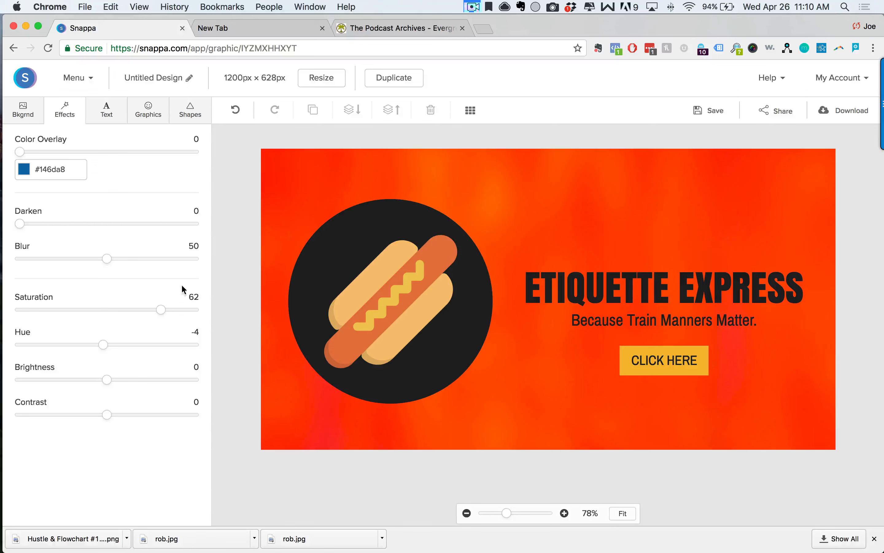
Select the site part of the page address in the browser.
{"action": "scroll", "coordinate": [212, 265], "scroll_direction": "right", "scroll_amount": 2}
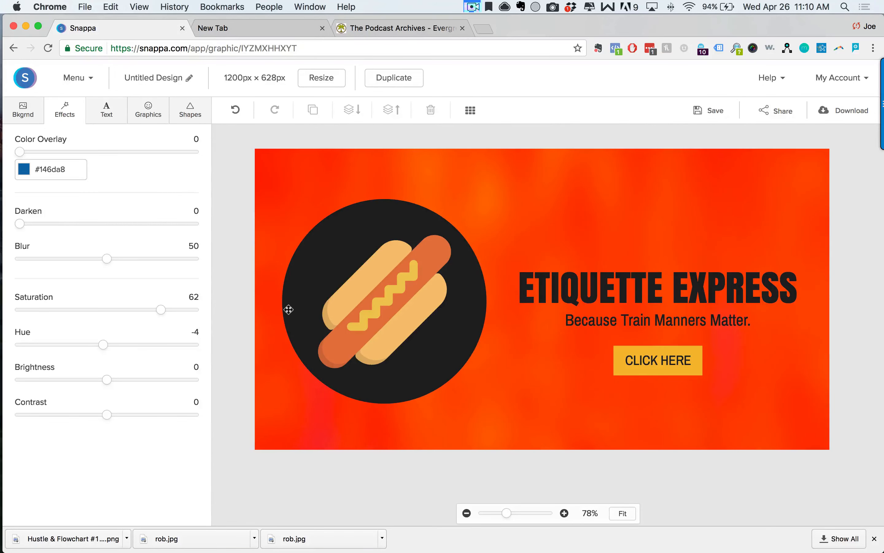
{"action": "left_click", "coordinate": [137, 52]}
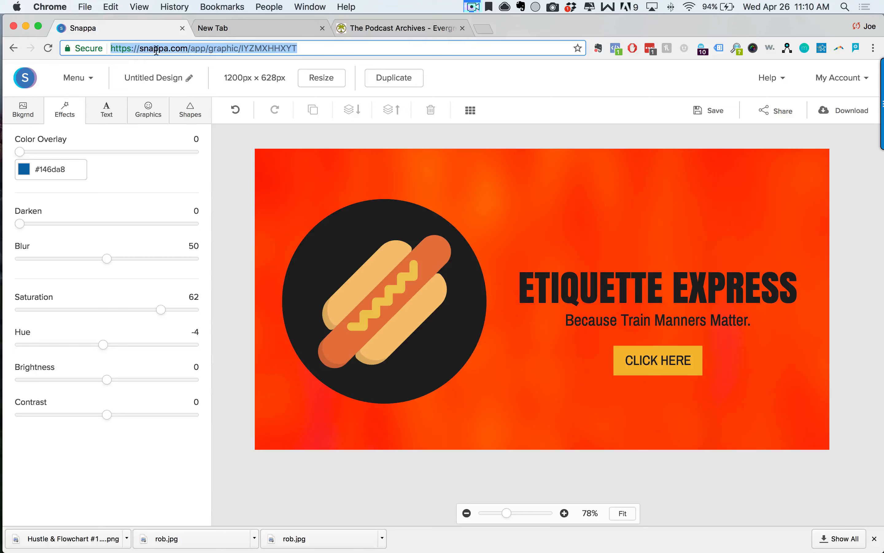
{"action": "left_click_drag", "start_coordinate": [189, 48], "coordinate": [110, 48]}
{"action": "scroll", "coordinate": [340, 144], "scroll_direction": "left", "scroll_amount": 2}
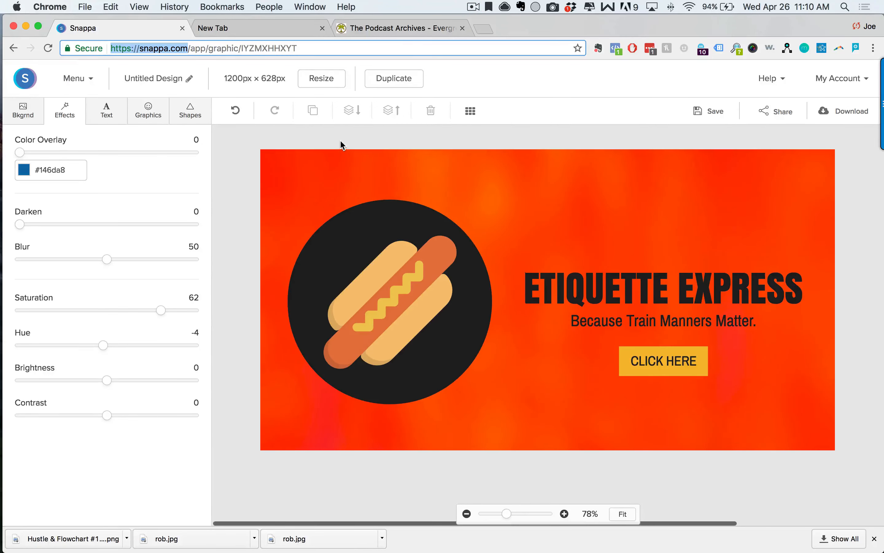